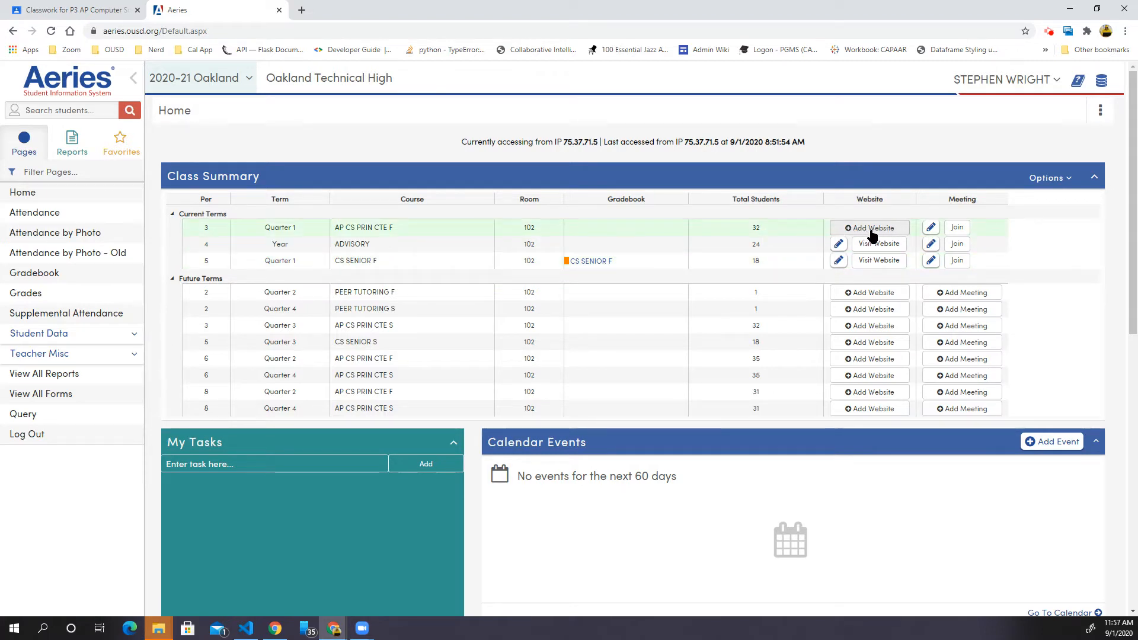
Step: Review the Google Classroom link options for the ADVISORY class website, then cancel without changing anything
click(839, 245)
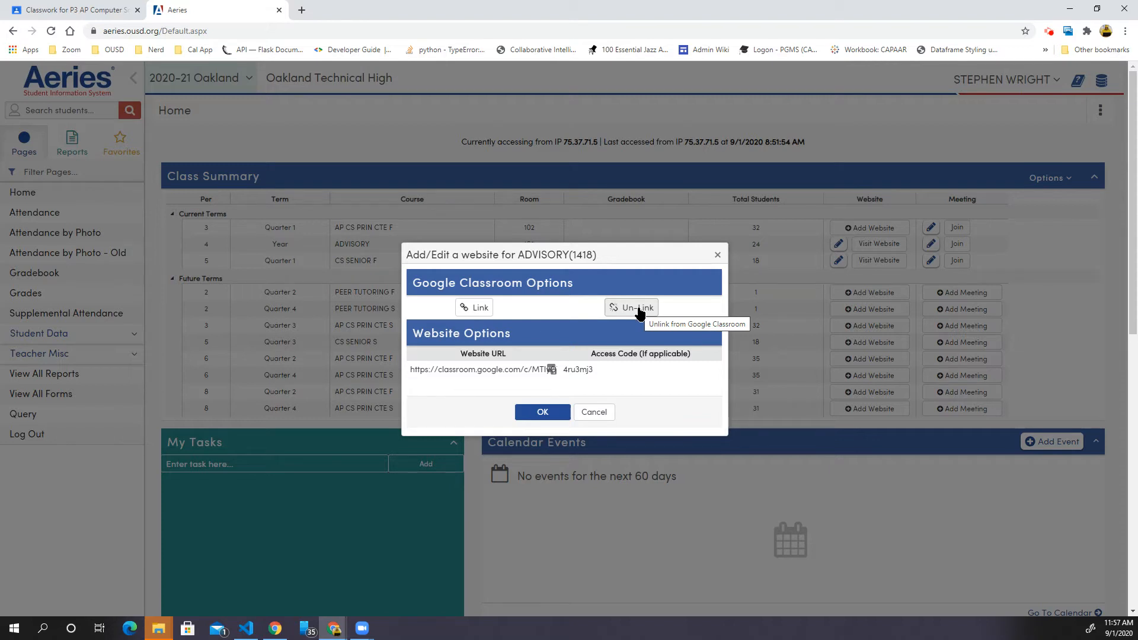
click(476, 307)
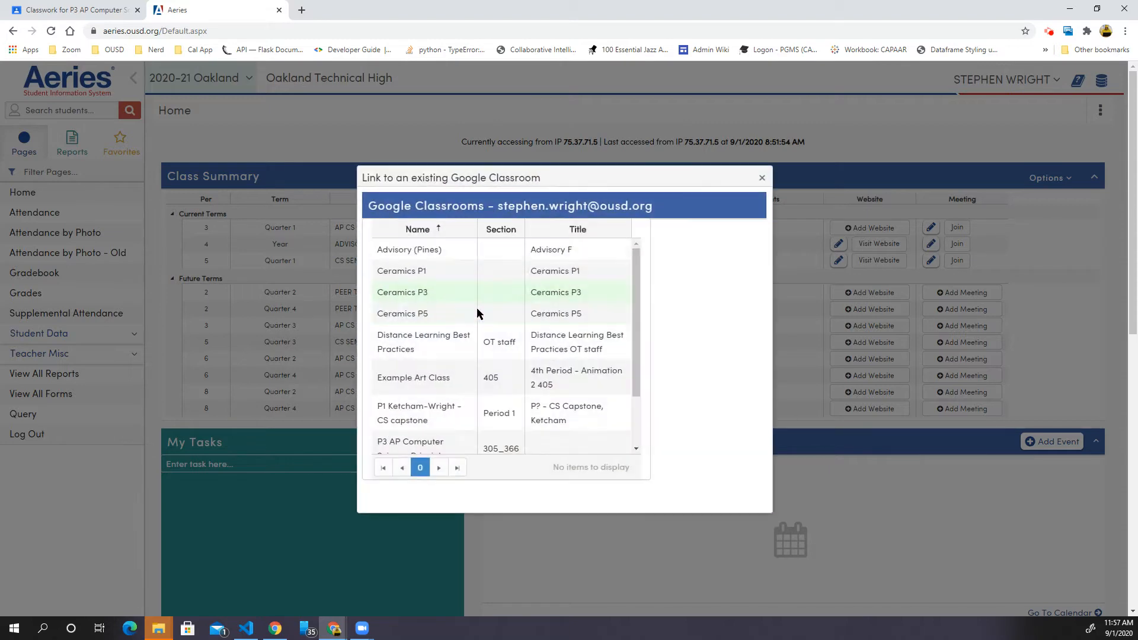
click(763, 178)
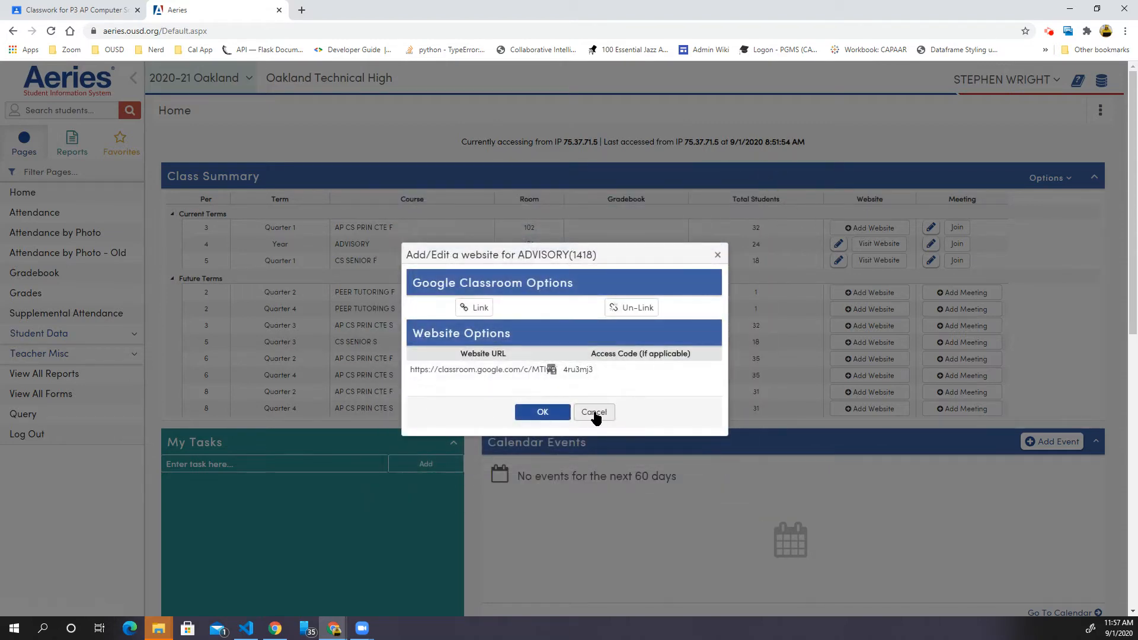
click(595, 413)
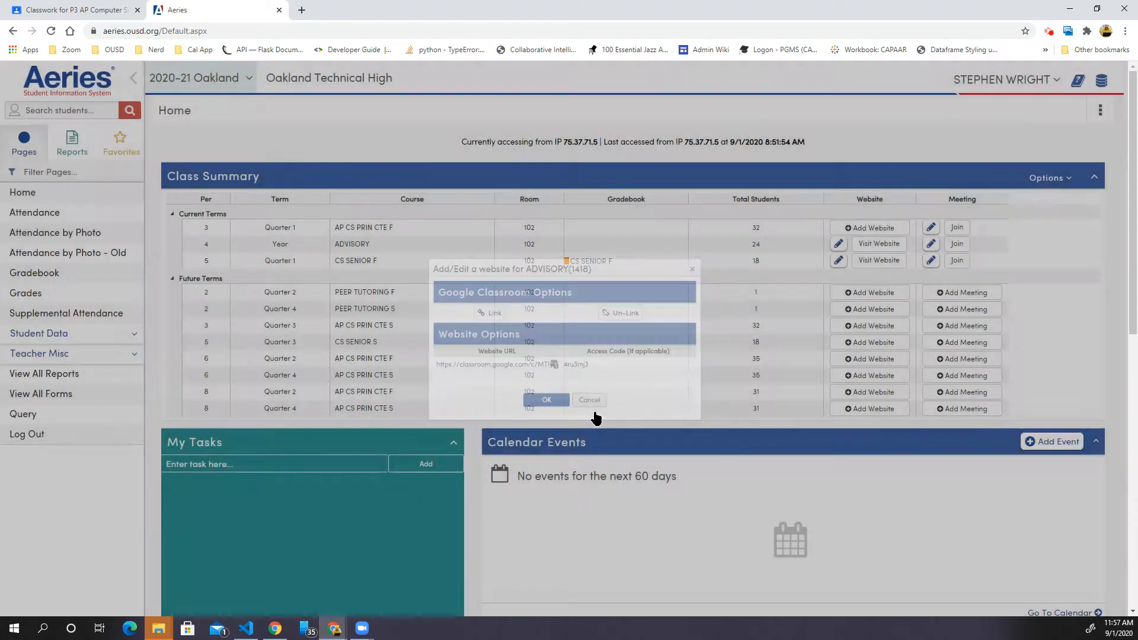
Step: Link the period 3 AP CS PRIN CTE F class to the existing P3 AP Computer Science Principles Google Classroom and check its website settings
click(858, 229)
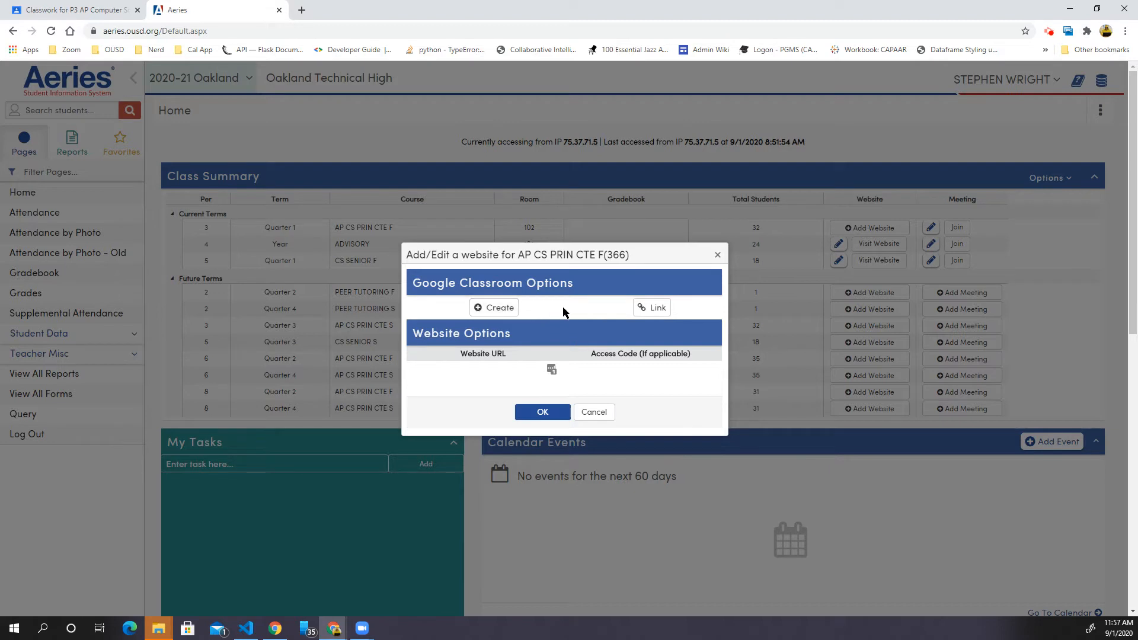
click(652, 308)
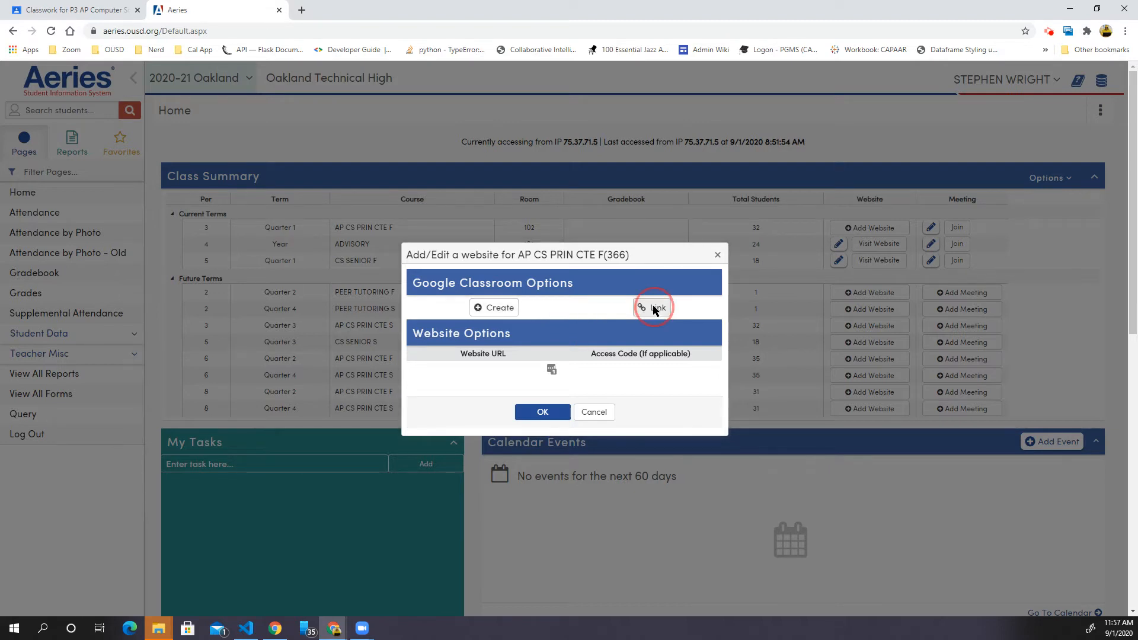
scroll(554, 362, down, 1)
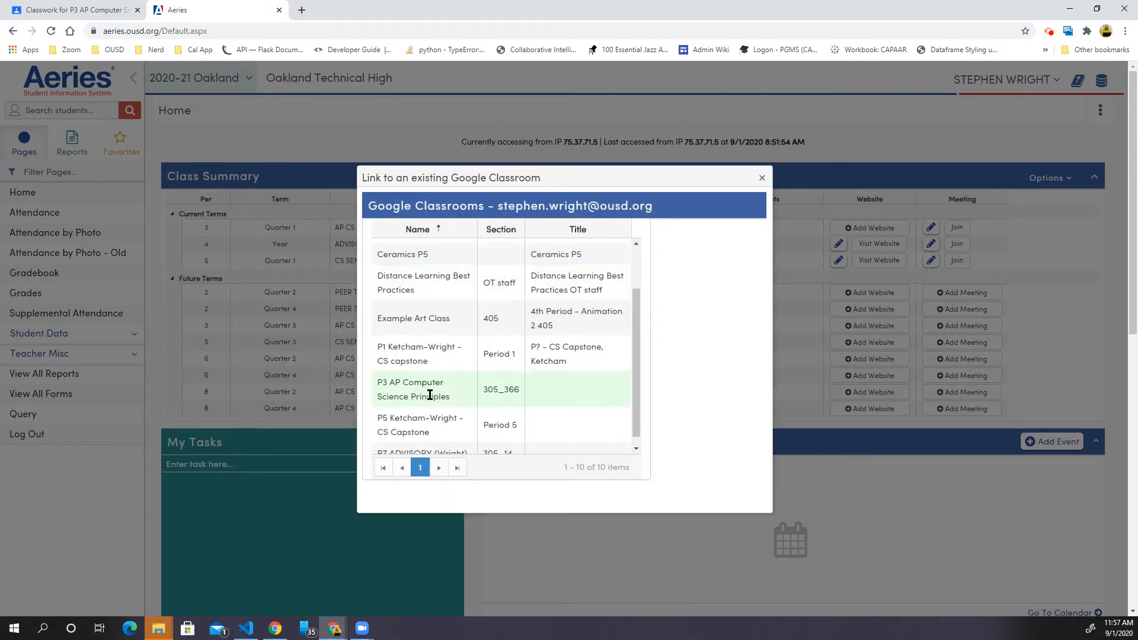
click(415, 394)
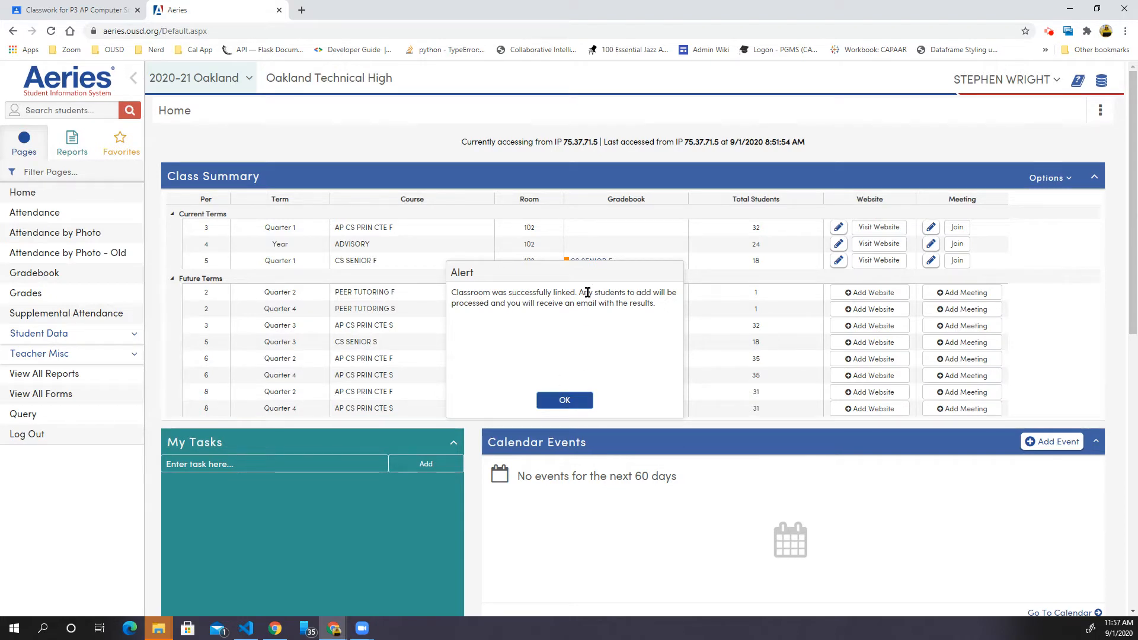
drag(579, 293, 673, 301)
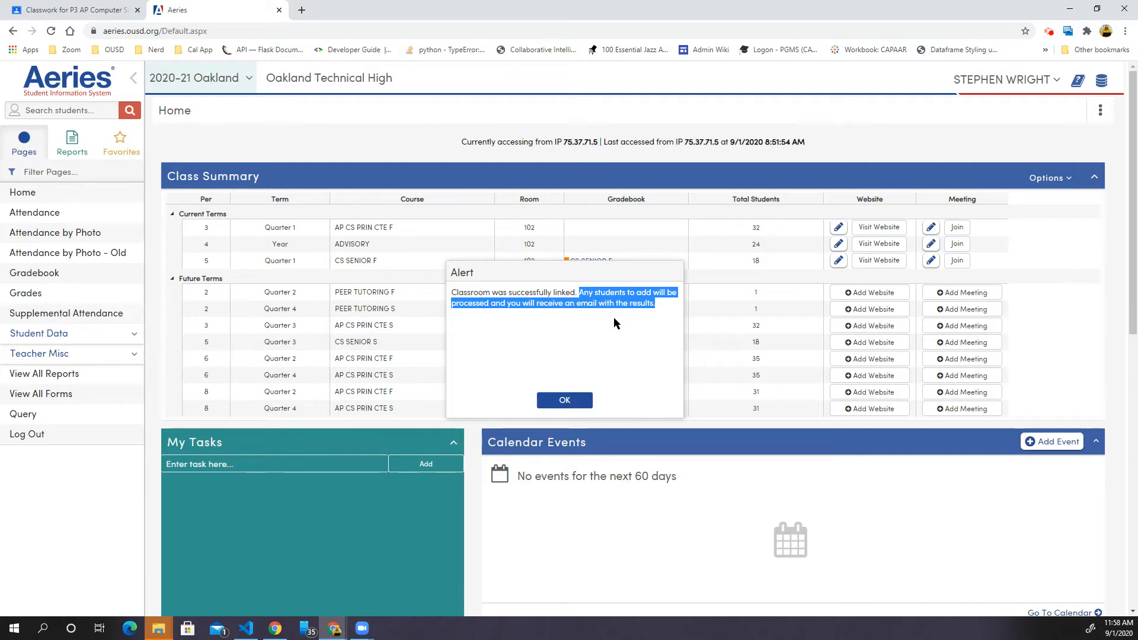
click(565, 404)
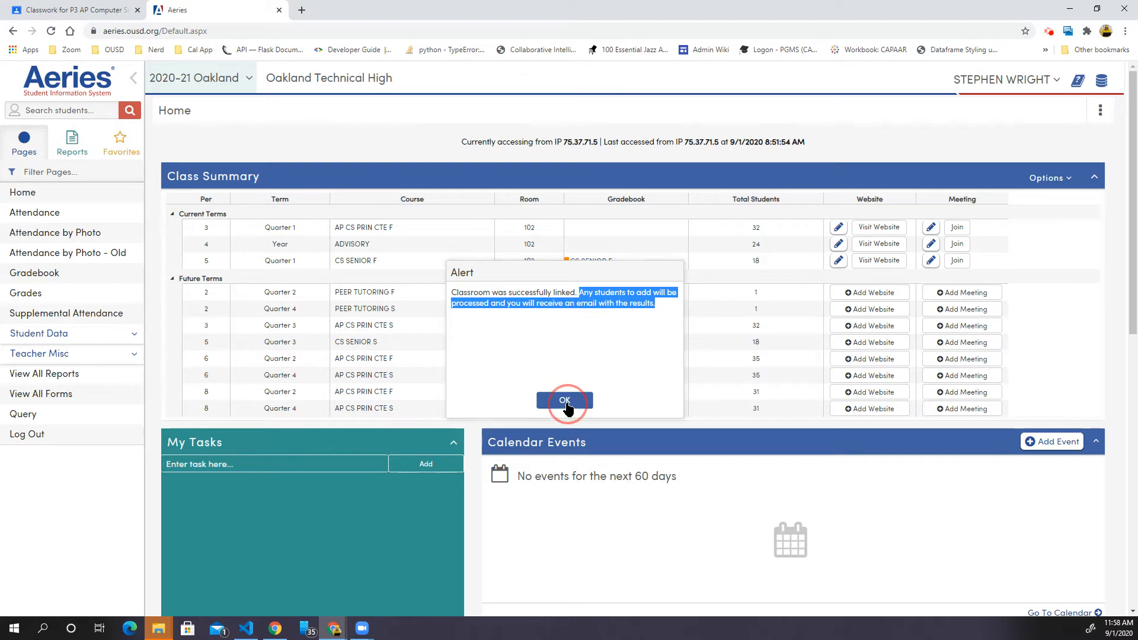
click(839, 229)
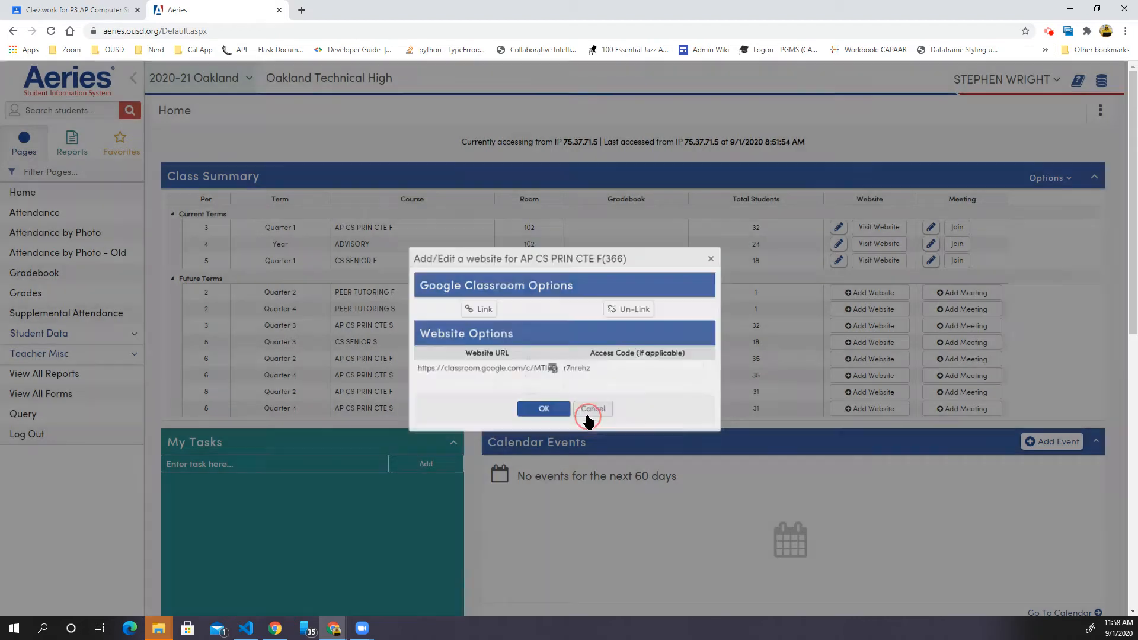
click(588, 419)
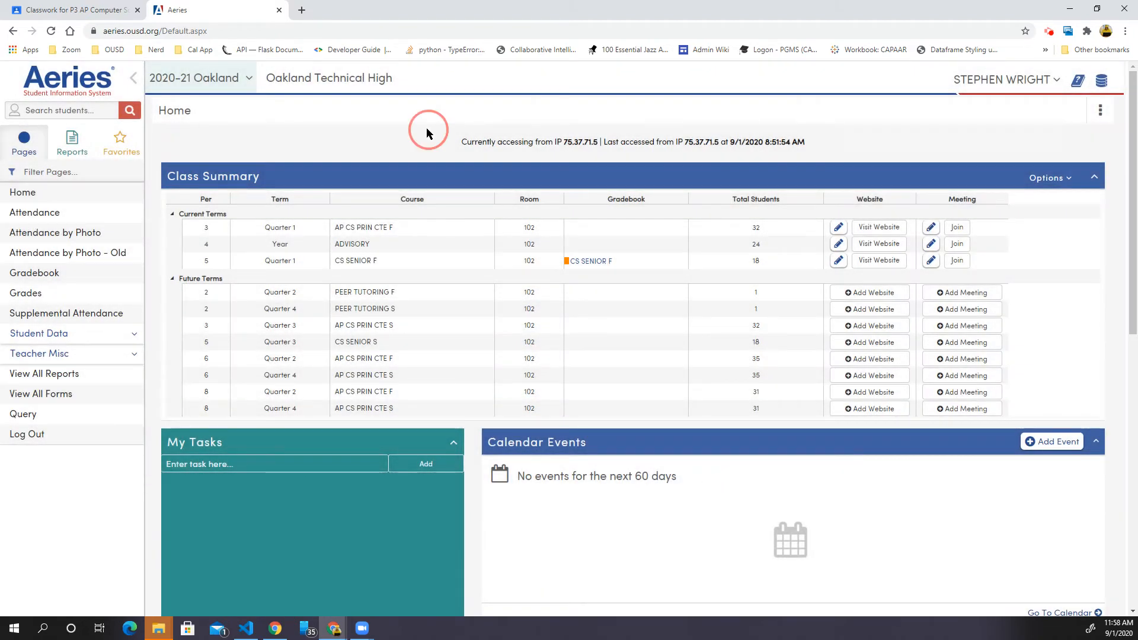
Step: Create a gradebook for Quarter 1 associated with period 3 section 366, AP CS PRIN CTE F
click(38, 273)
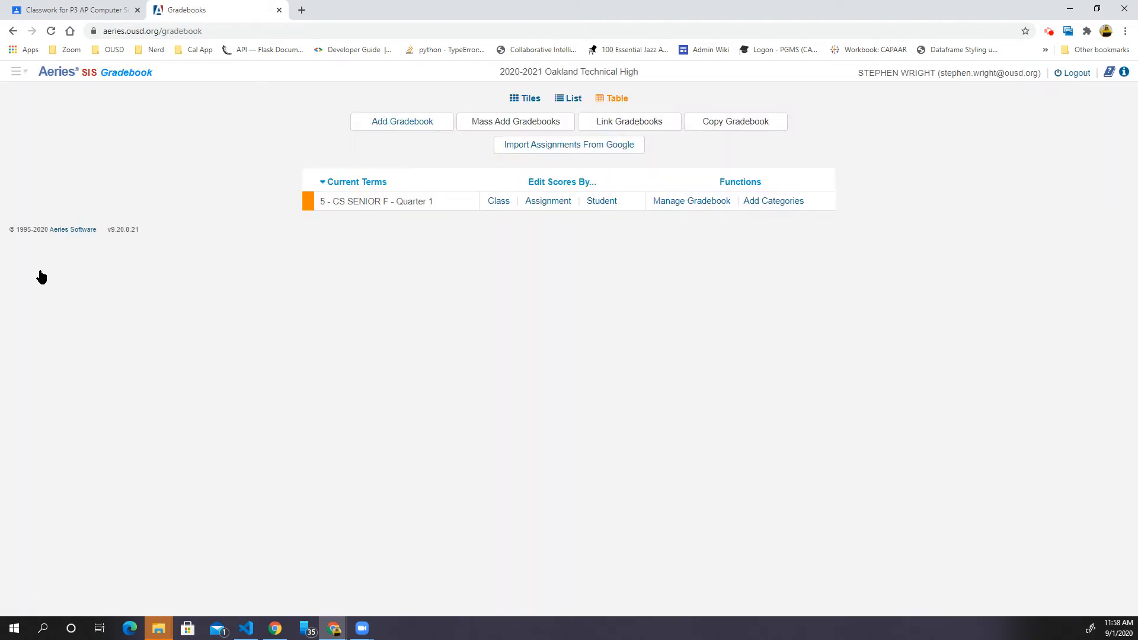
click(431, 126)
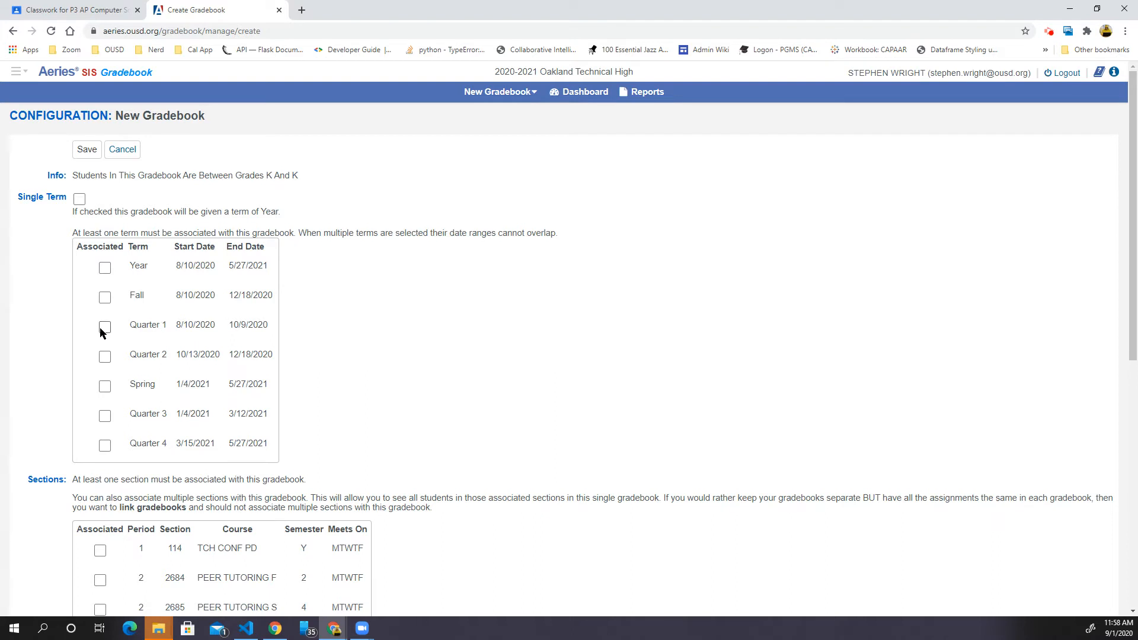
scroll(486, 317, down, 5)
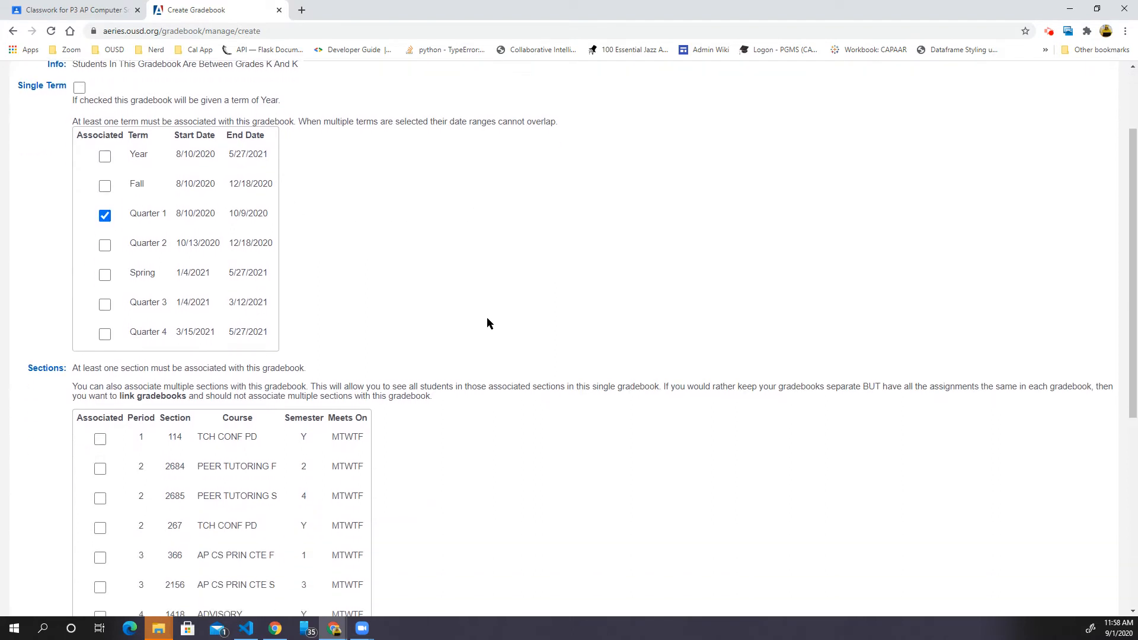
scroll(487, 319, down, 2)
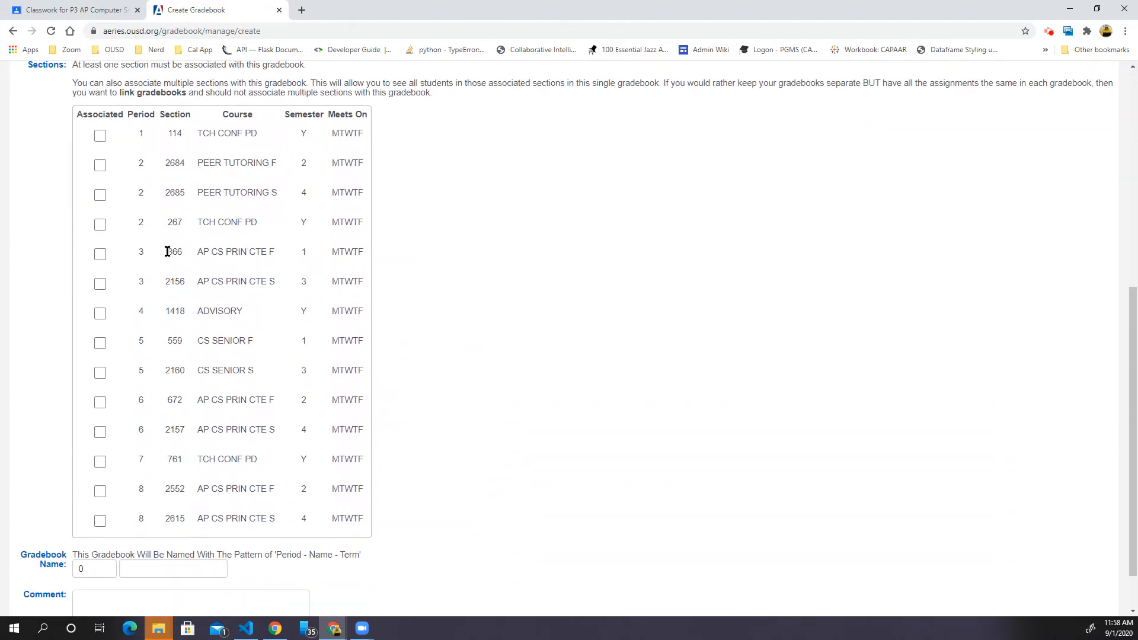
click(100, 255)
scroll(471, 310, down, 1)
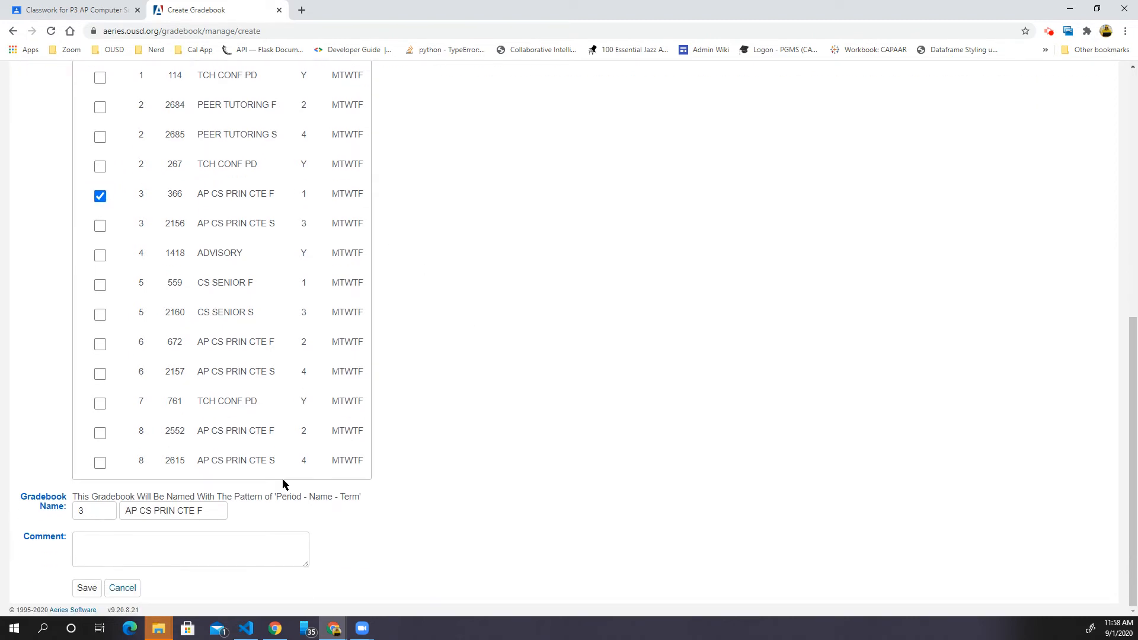
click(87, 588)
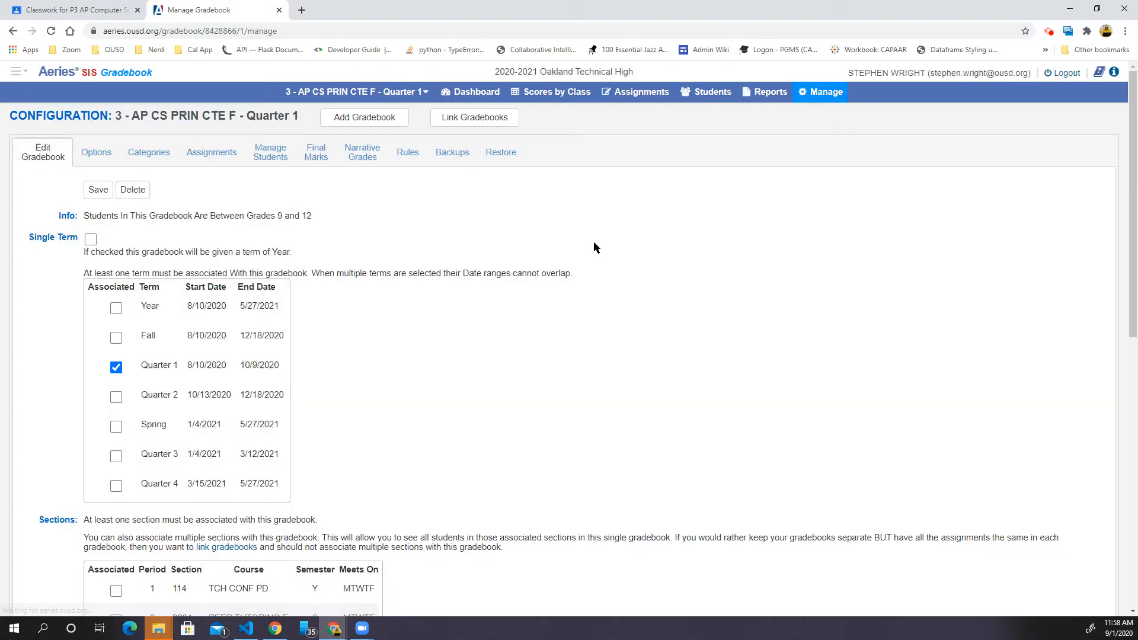
Step: Add all entering students of 3 - AP CS PRIN CTE F - Quarter 1 to the new gradebook
click(276, 155)
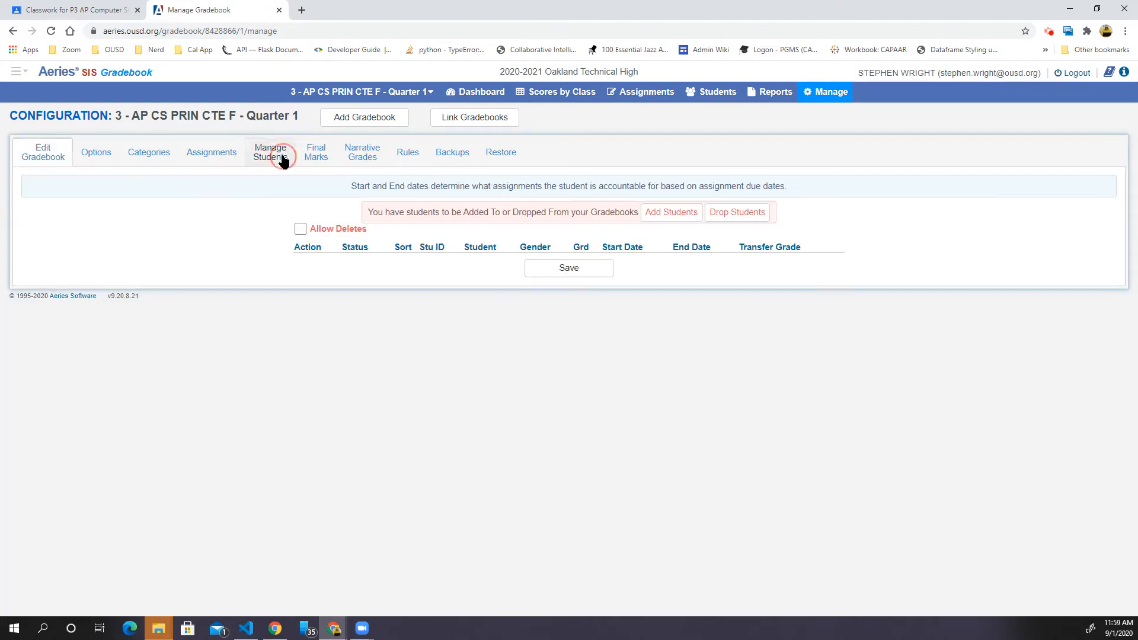
click(682, 214)
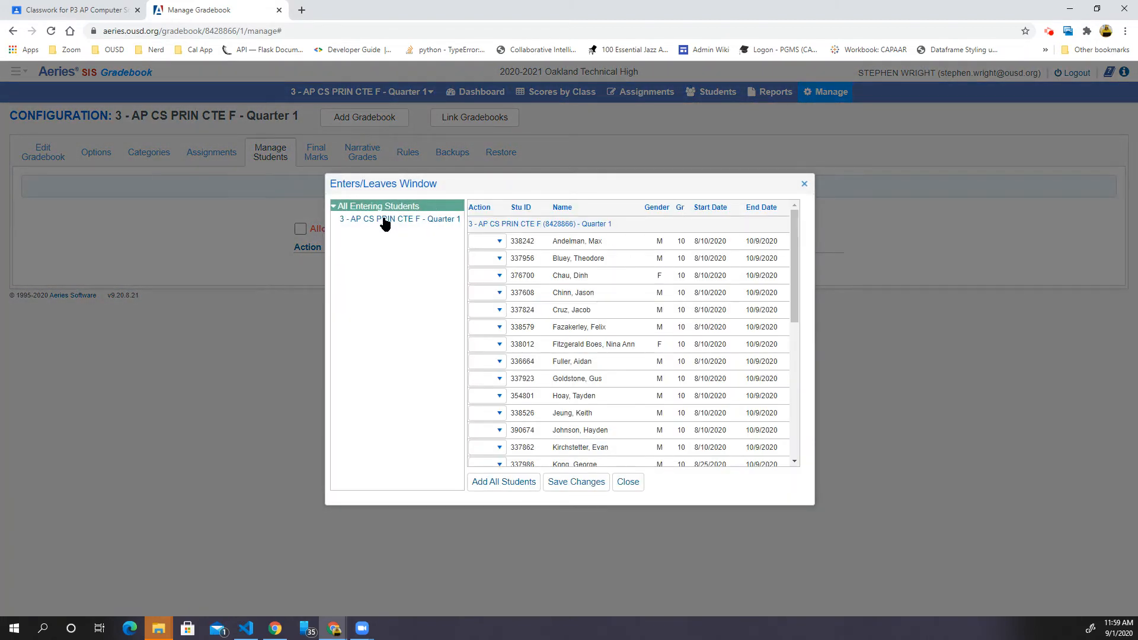
click(384, 221)
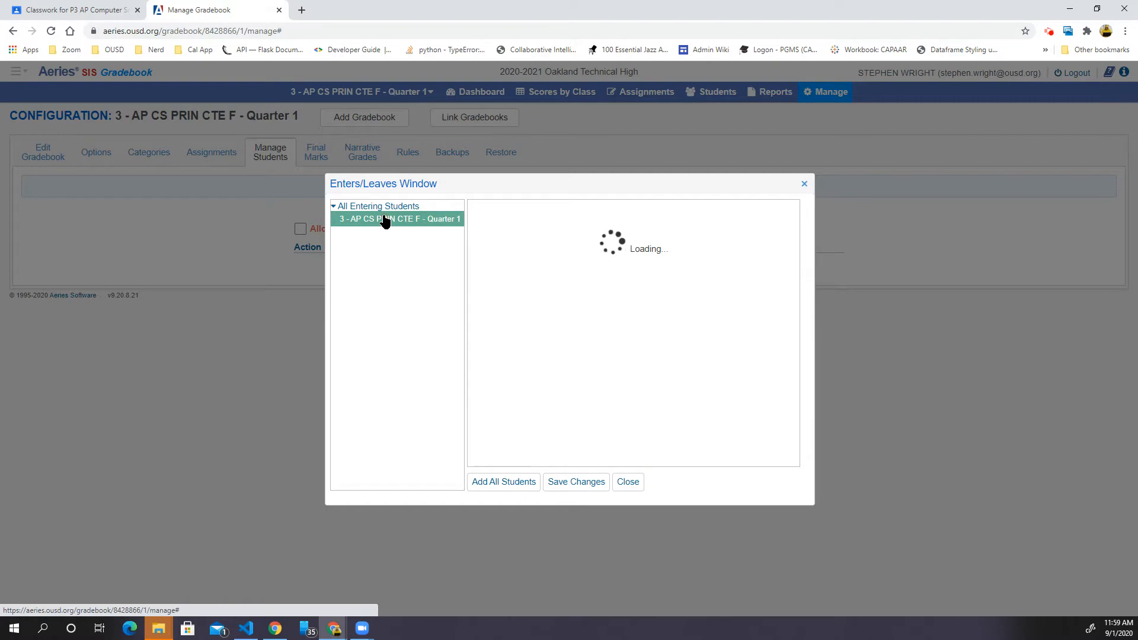
click(516, 486)
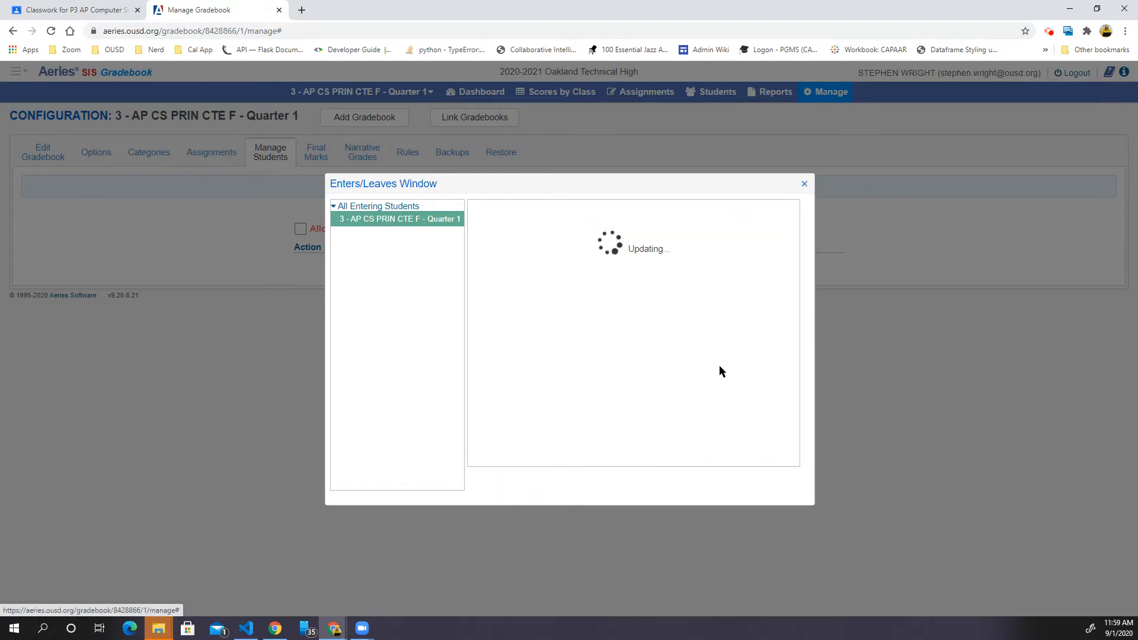
click(1051, 33)
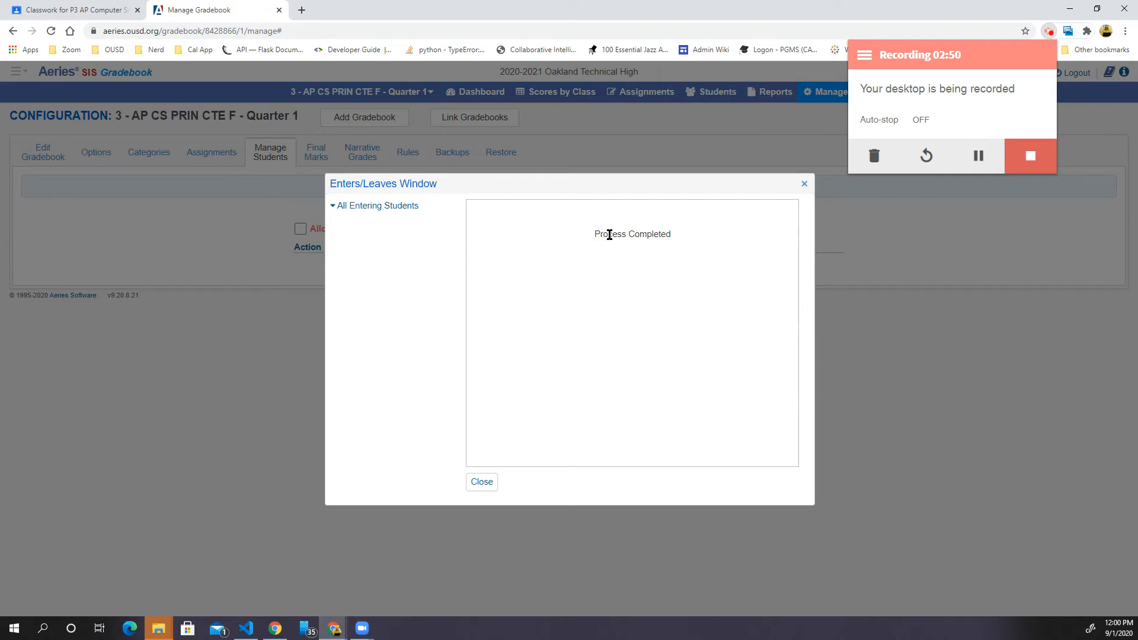
click(482, 482)
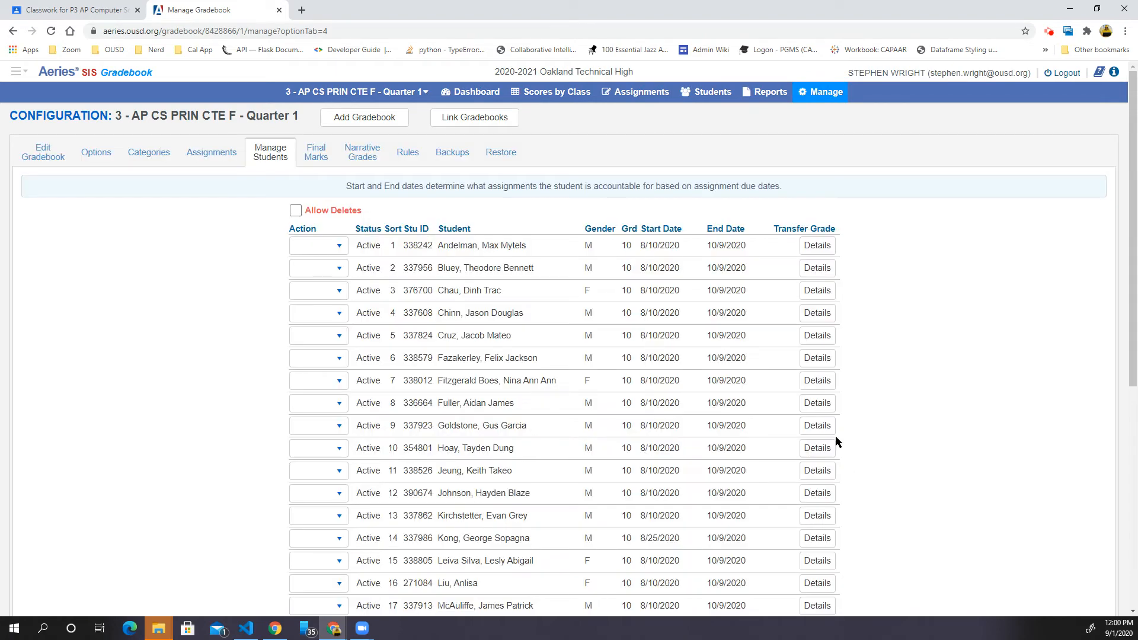
Step: Add a gradebook category named Assignments and save the categories
click(149, 153)
click(448, 266)
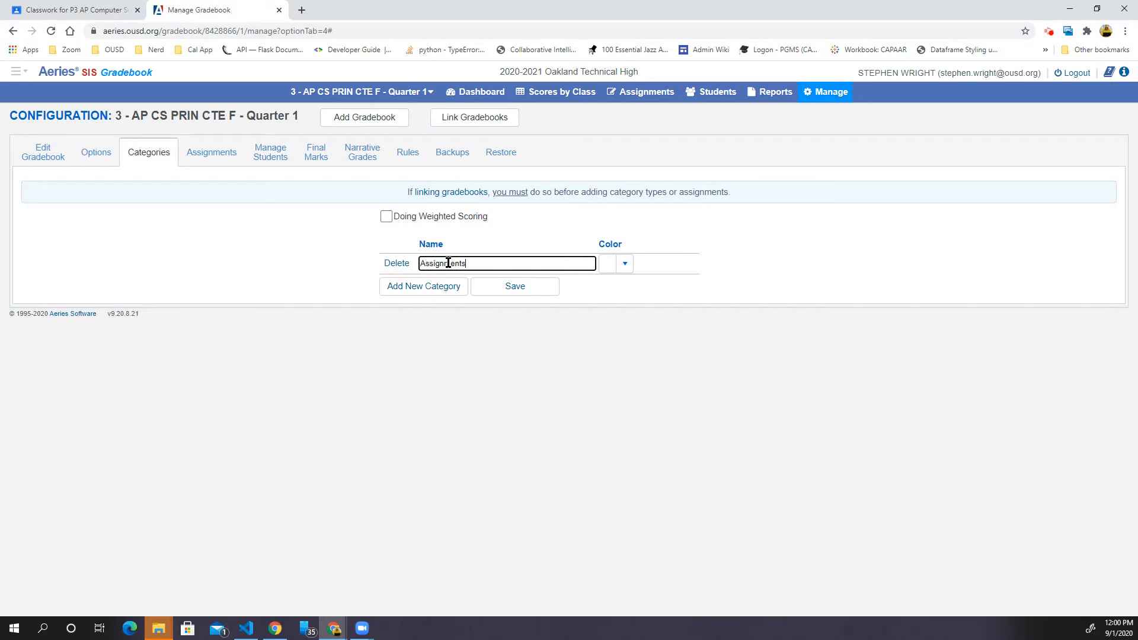
click(453, 344)
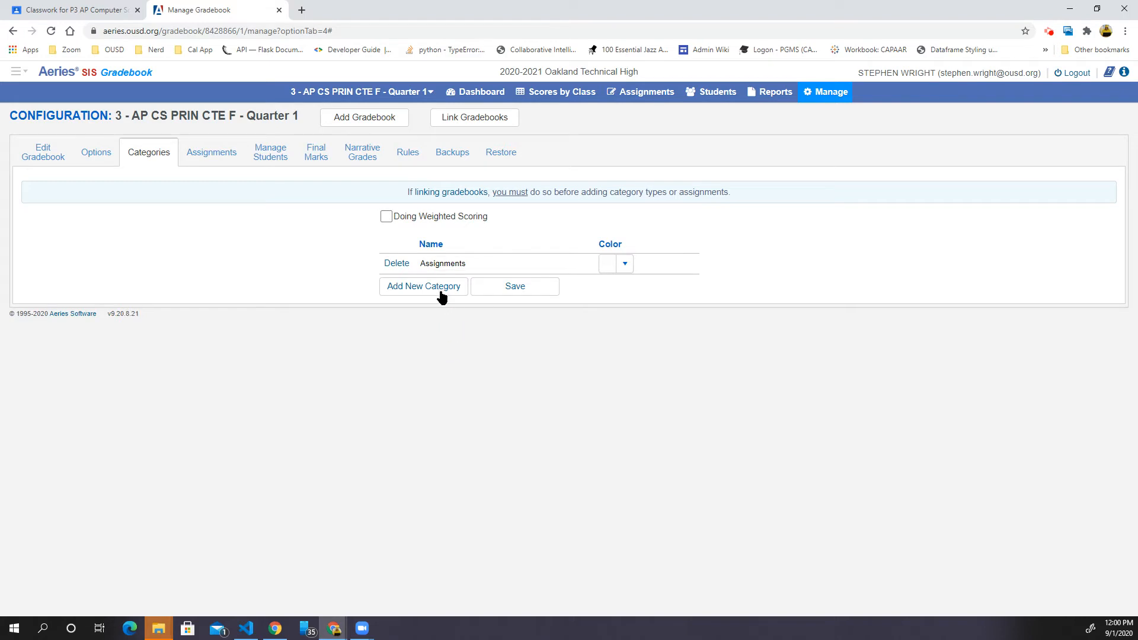
click(440, 290)
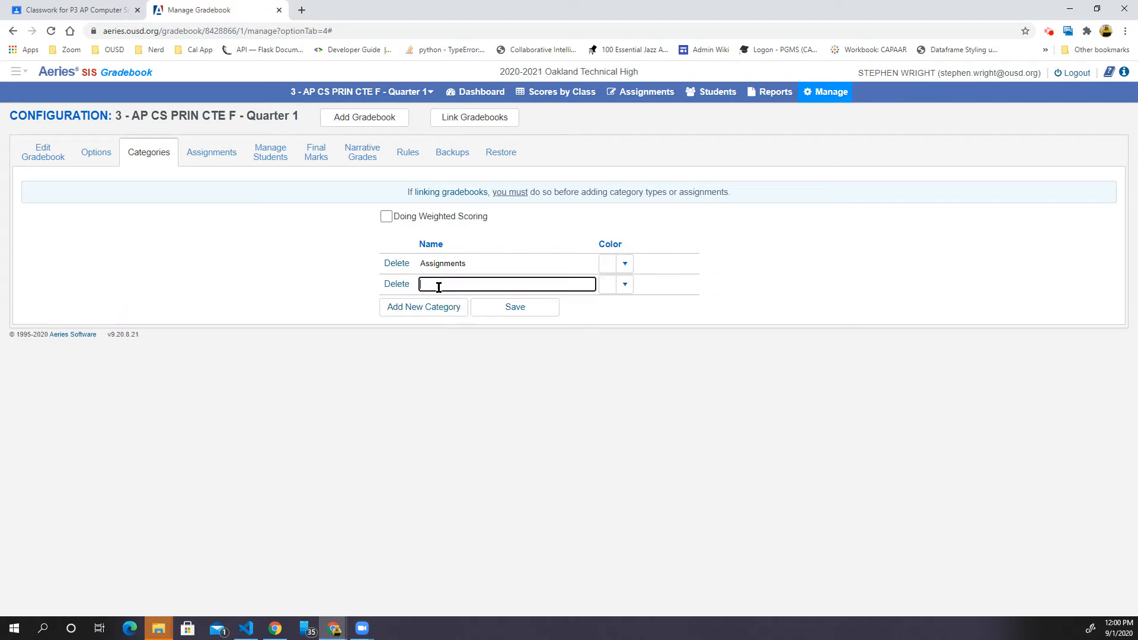
click(531, 309)
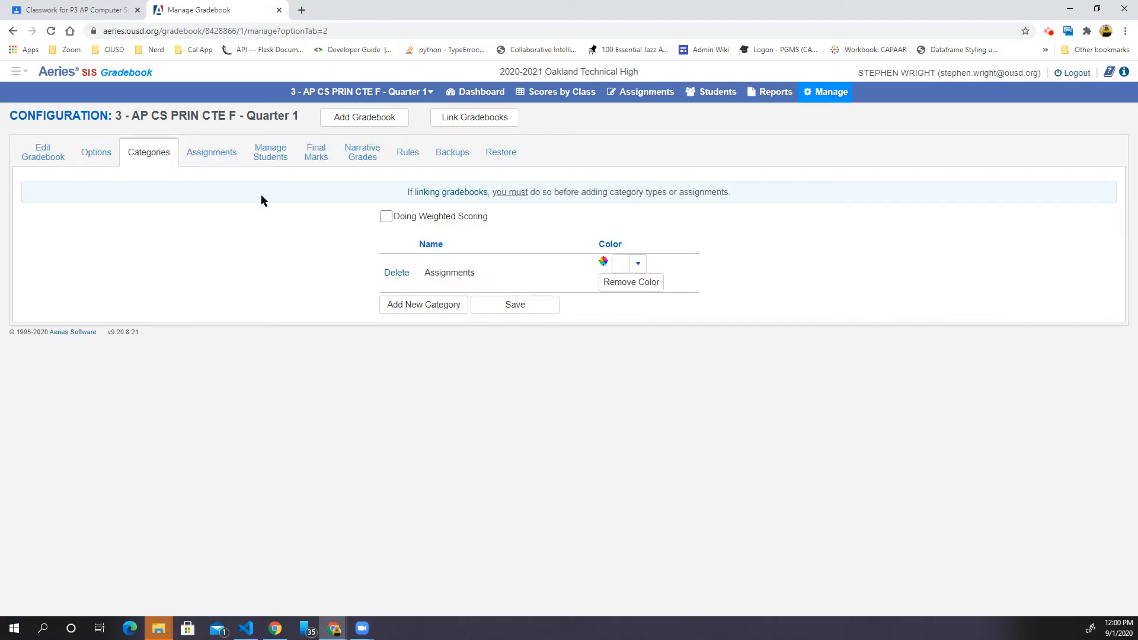
Step: Open the gradebook's assignment list and look up the title and dates of assignment 1.01 in the Google Classroom classwork
click(213, 153)
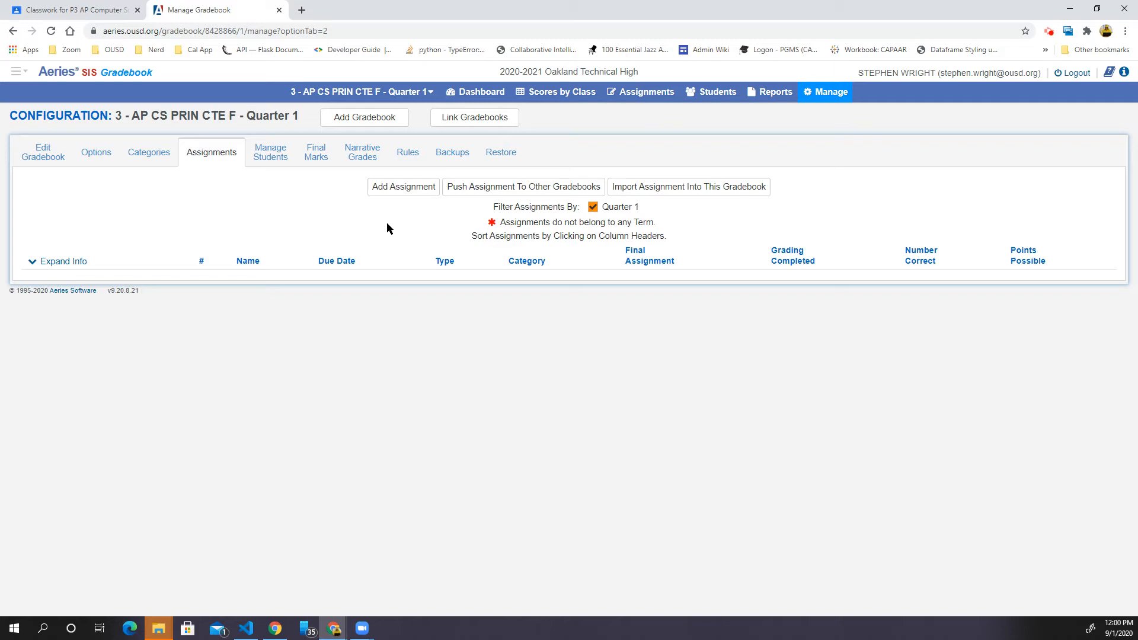
click(84, 10)
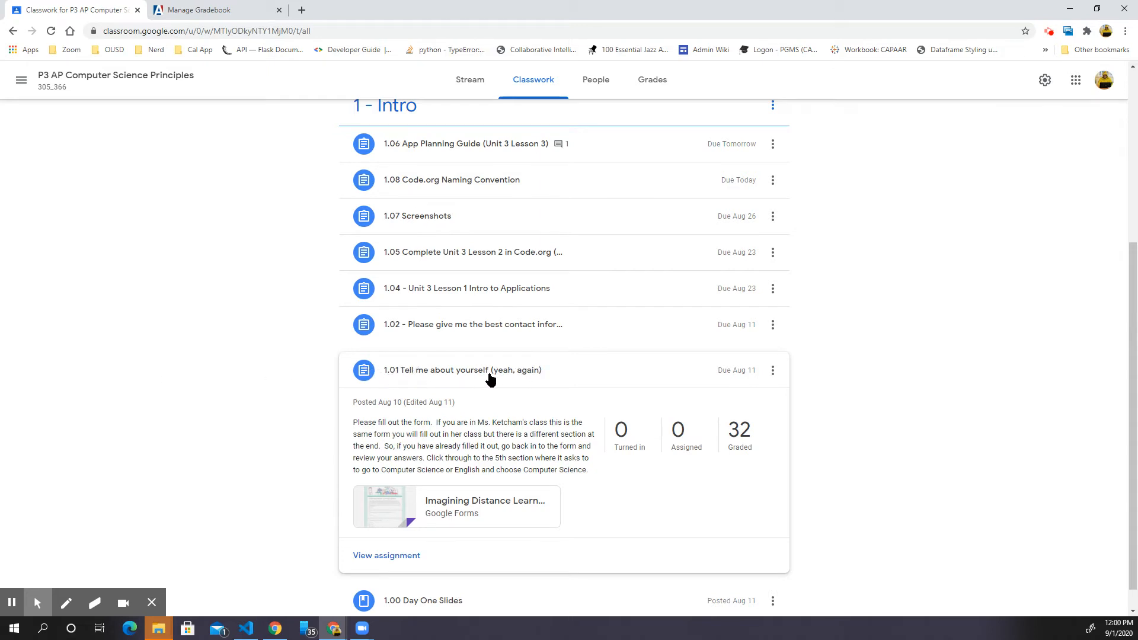
click(210, 13)
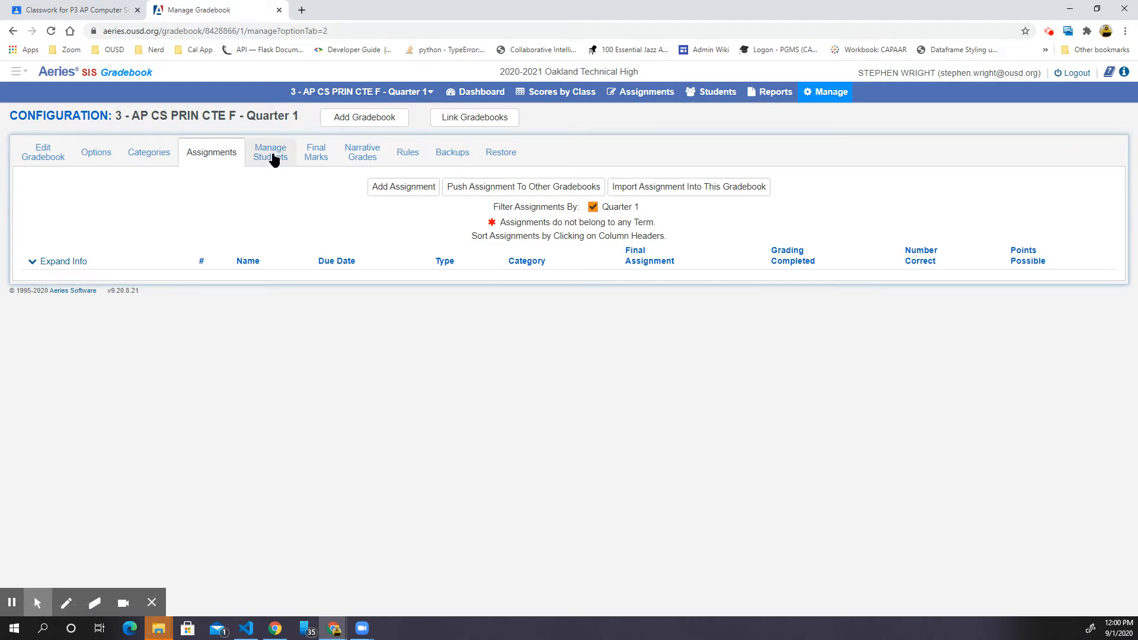
Step: Start a new gradebook assignment named "1.01 Tell Me About Yourself"
click(402, 189)
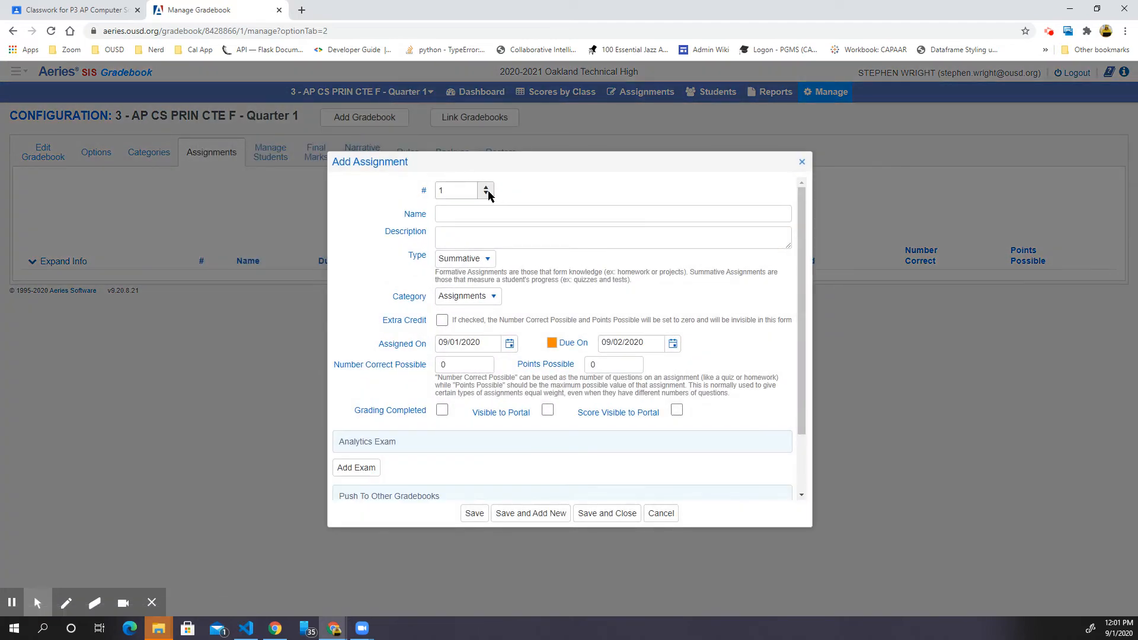
click(464, 216)
text(1)
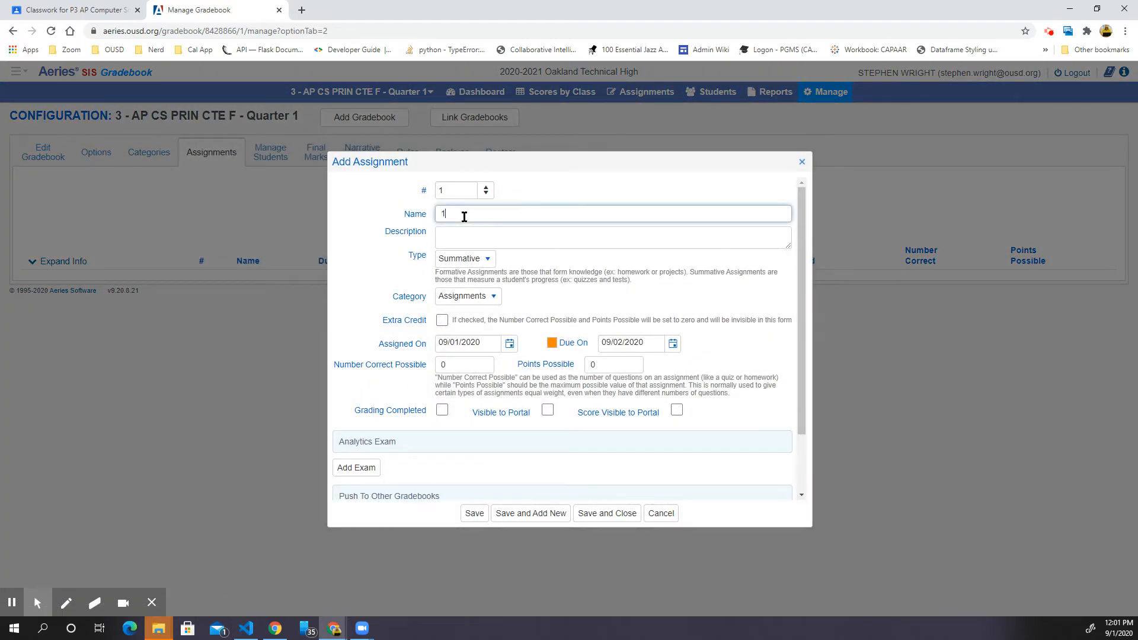
text(.012)
text(ll)
text( Me About Y)
text(ourself)
Step: Set the new assignment's assigned date to 08/10/2020 and its due date to 08/11/2020
click(509, 344)
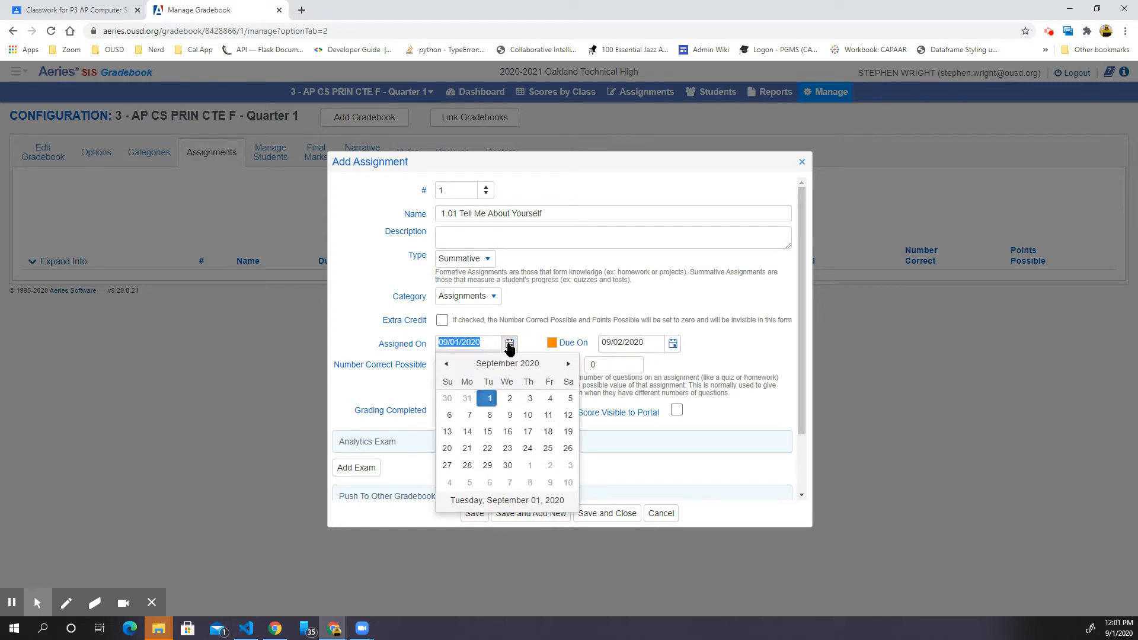
click(447, 364)
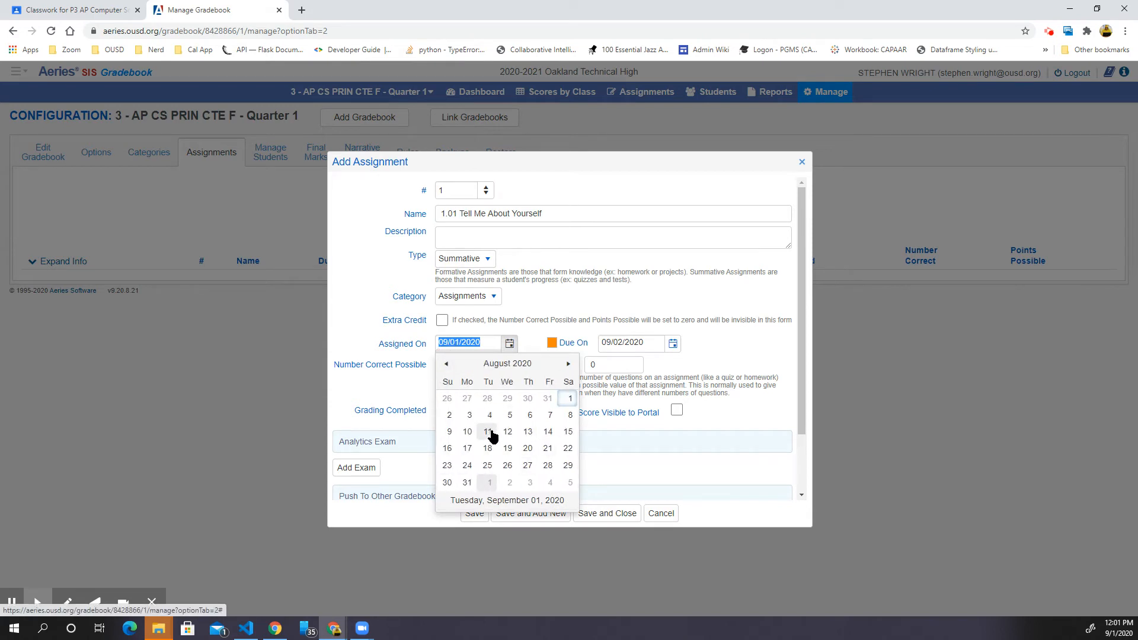
click(468, 433)
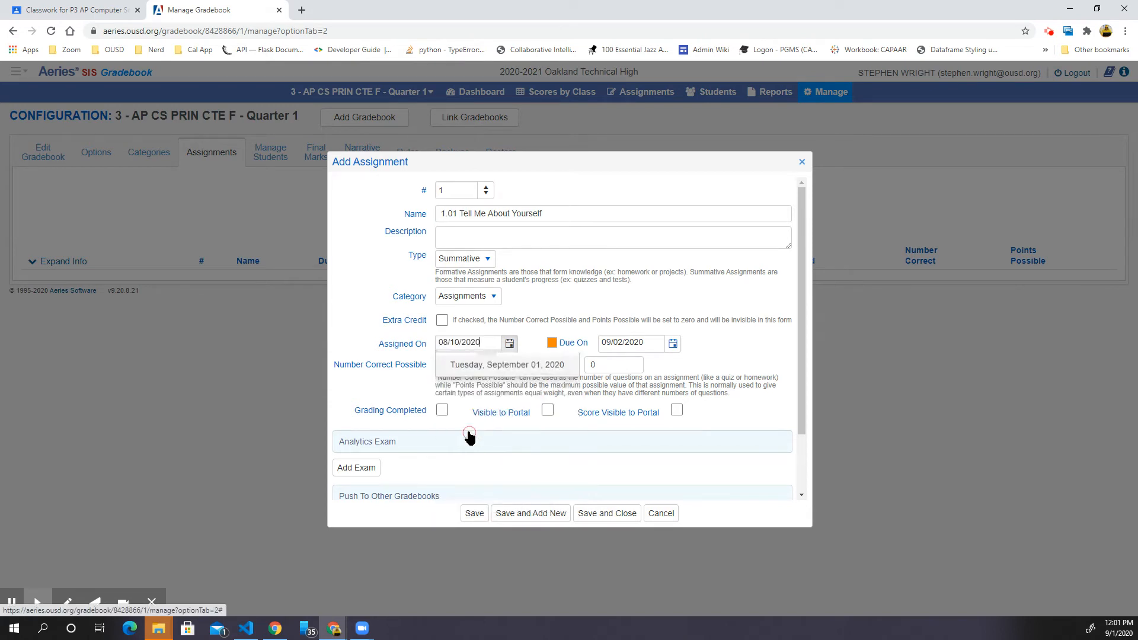
click(672, 344)
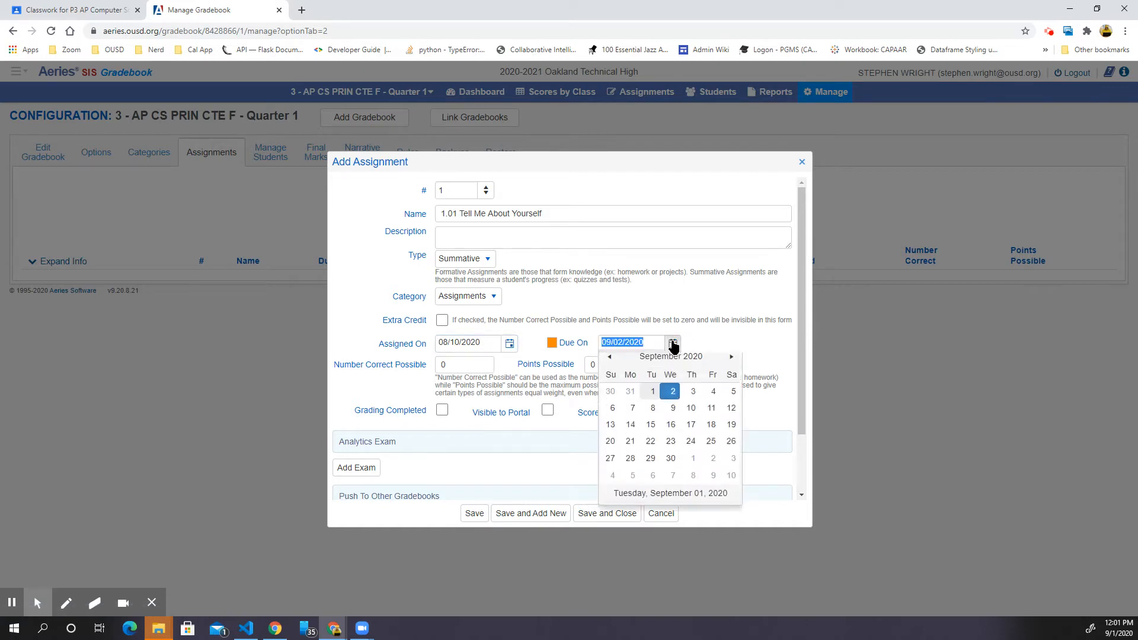
click(609, 358)
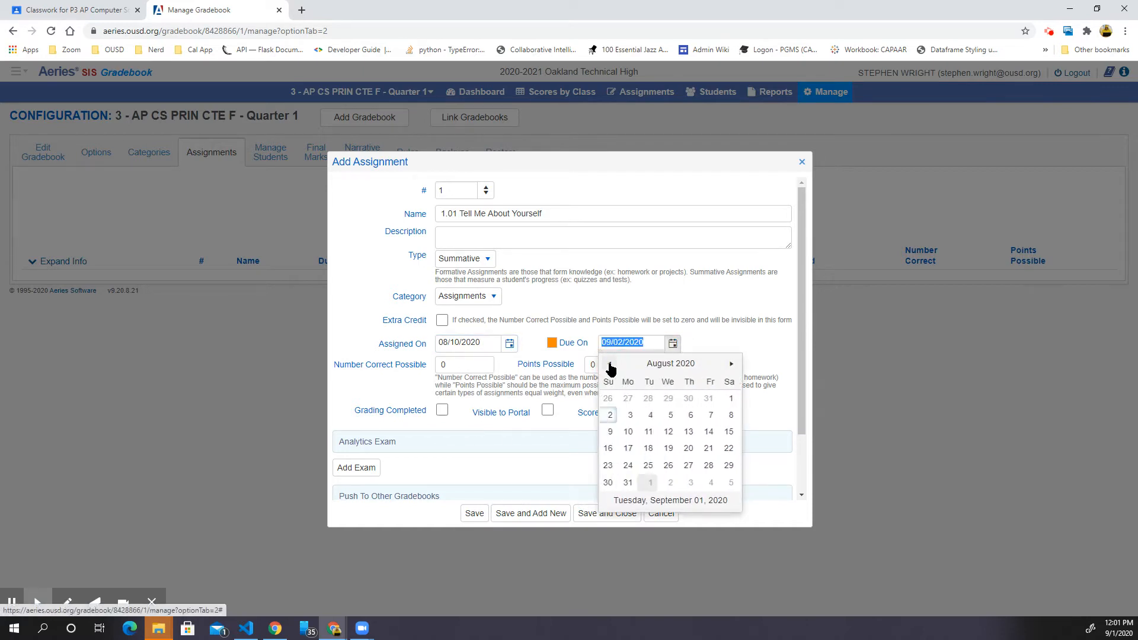
click(651, 432)
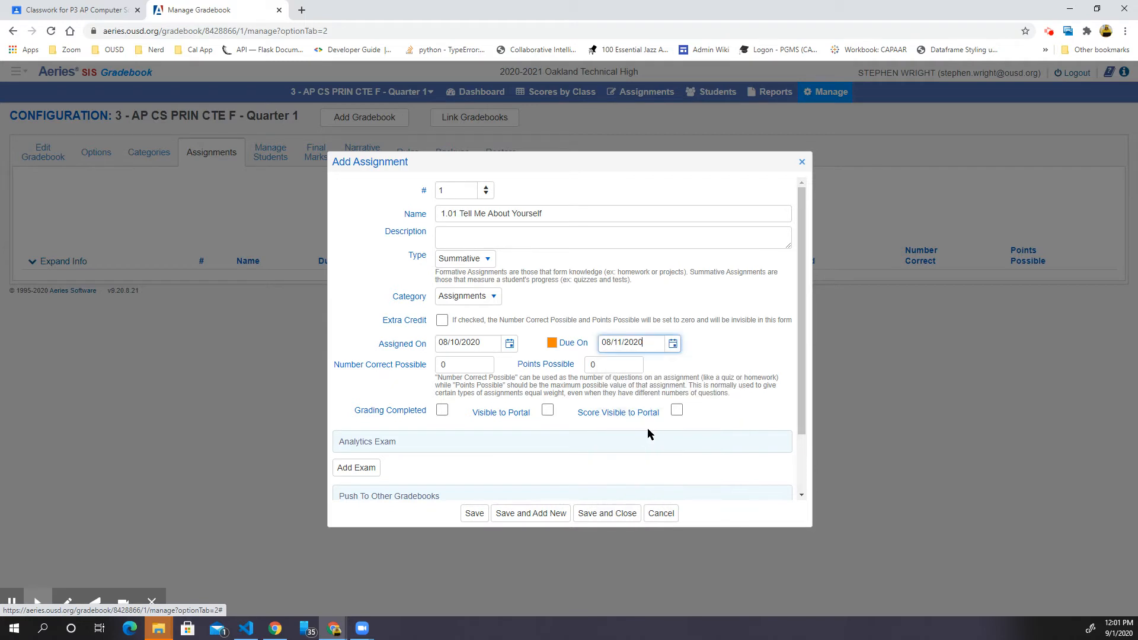
Step: Set the assignment's points possible to 100, then save the assignment and close its form
click(612, 368)
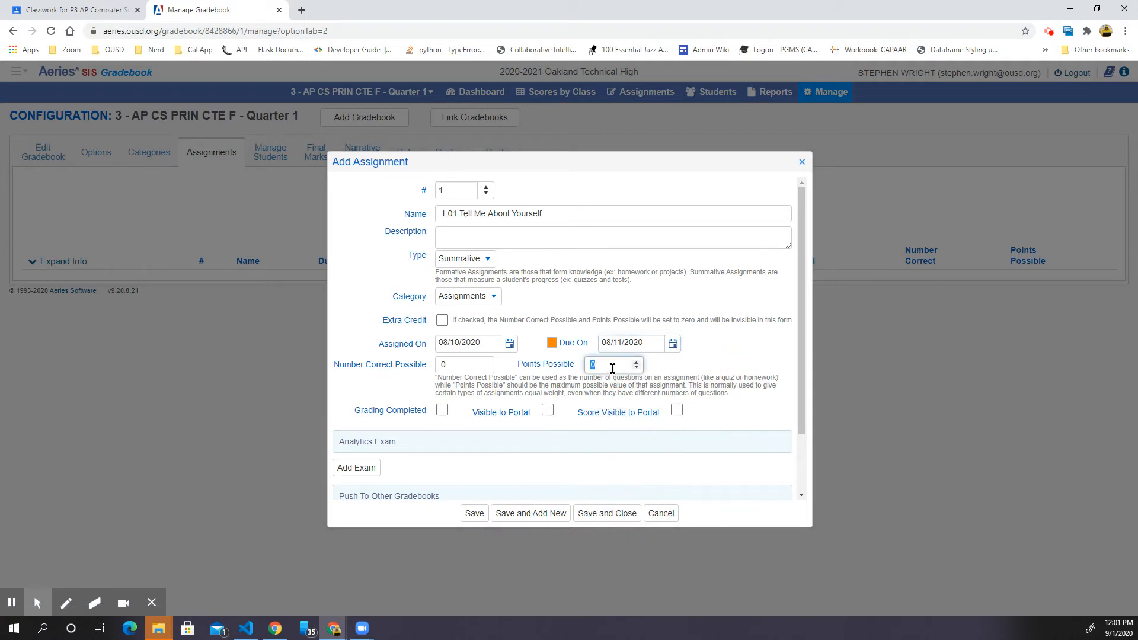
text(100)
click(729, 365)
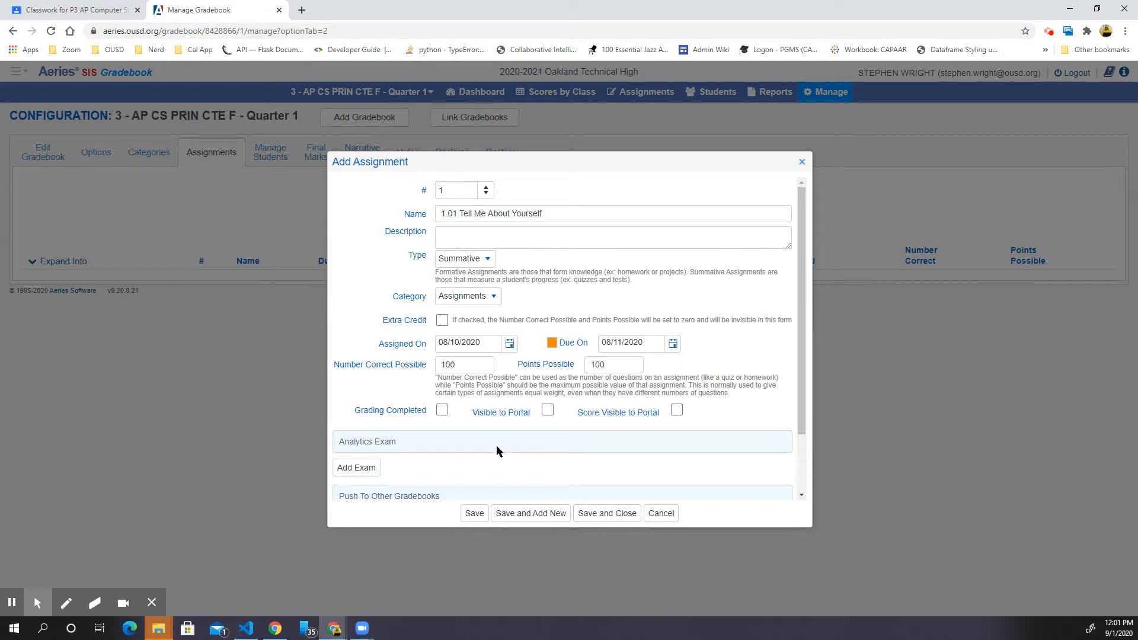
click(593, 516)
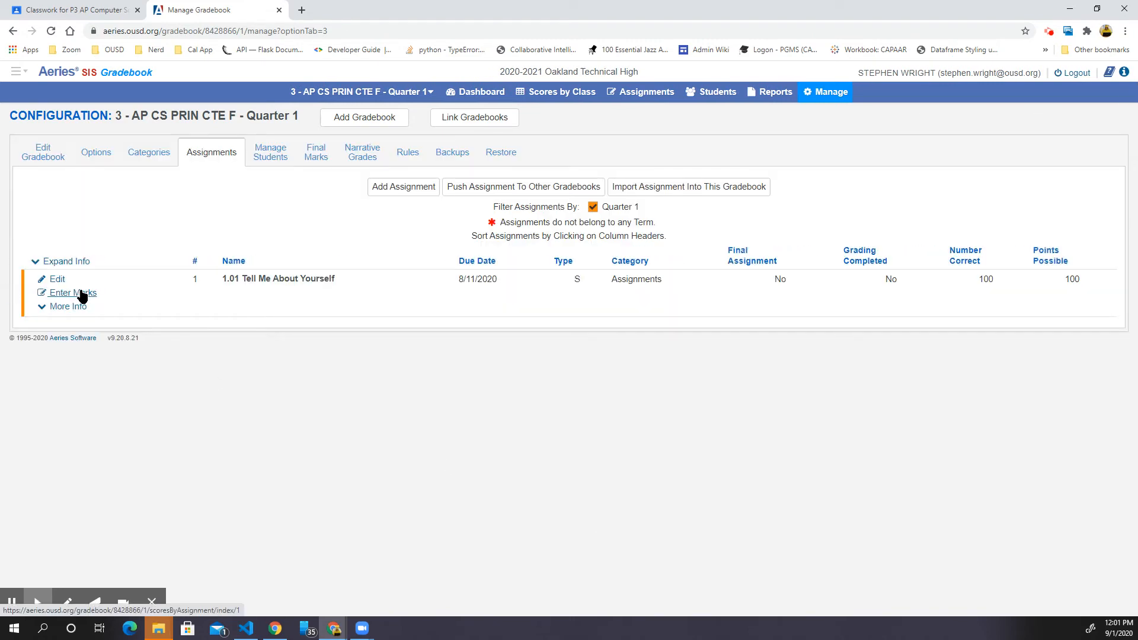
Step: Open mark entry for assignment 1.01 and start a Google score import from the P3 AP Computer Science Principles classroom
click(82, 295)
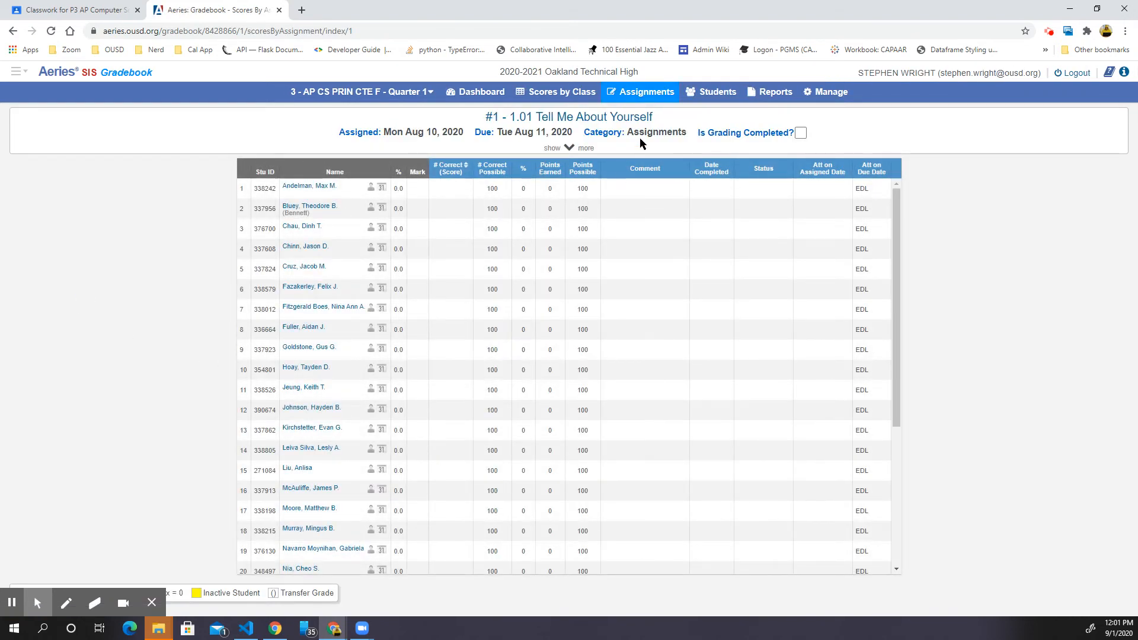
click(570, 150)
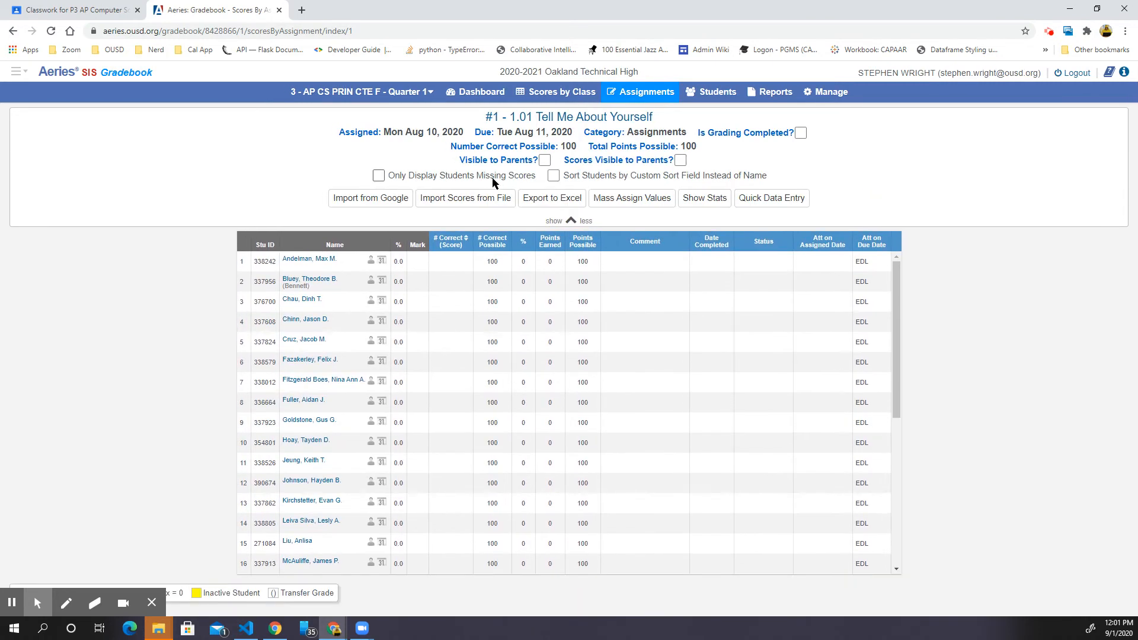
click(385, 201)
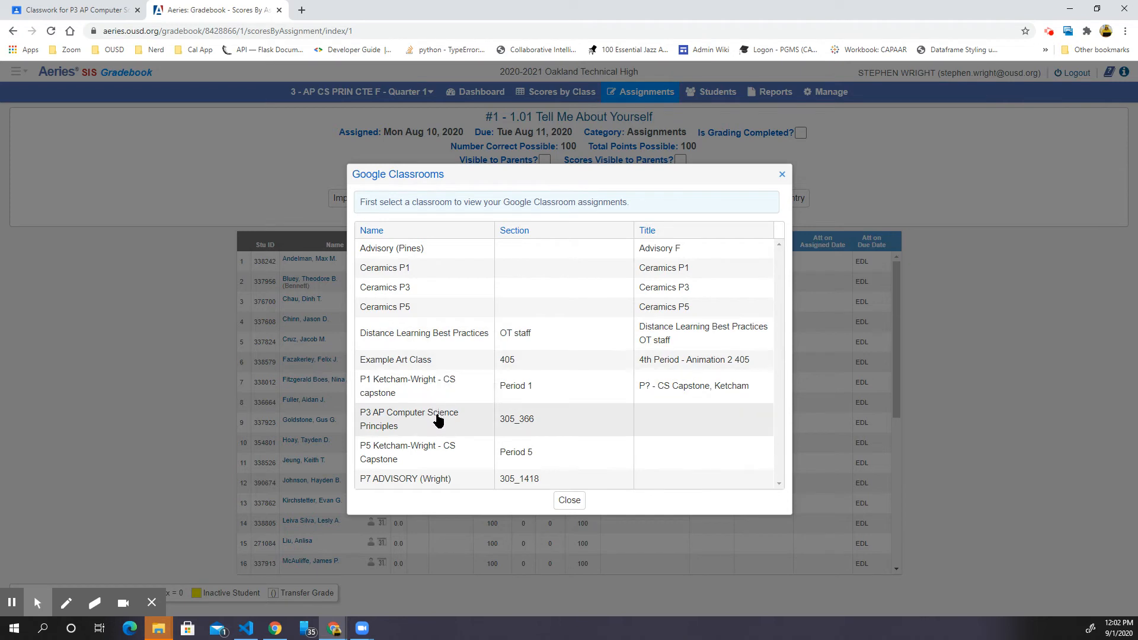
click(421, 426)
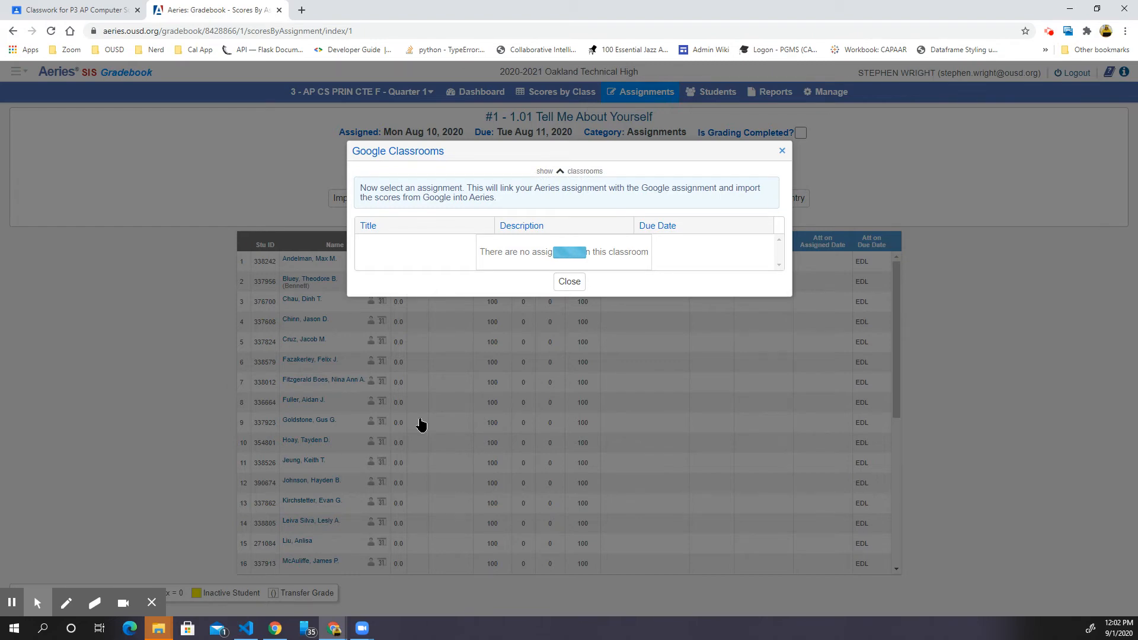
Step: Import the scores from the Google assignment "1.01 Tell me about yourself (yeah, again)" and close the import report
scroll(453, 478, down, 10)
scroll(467, 475, down, 2)
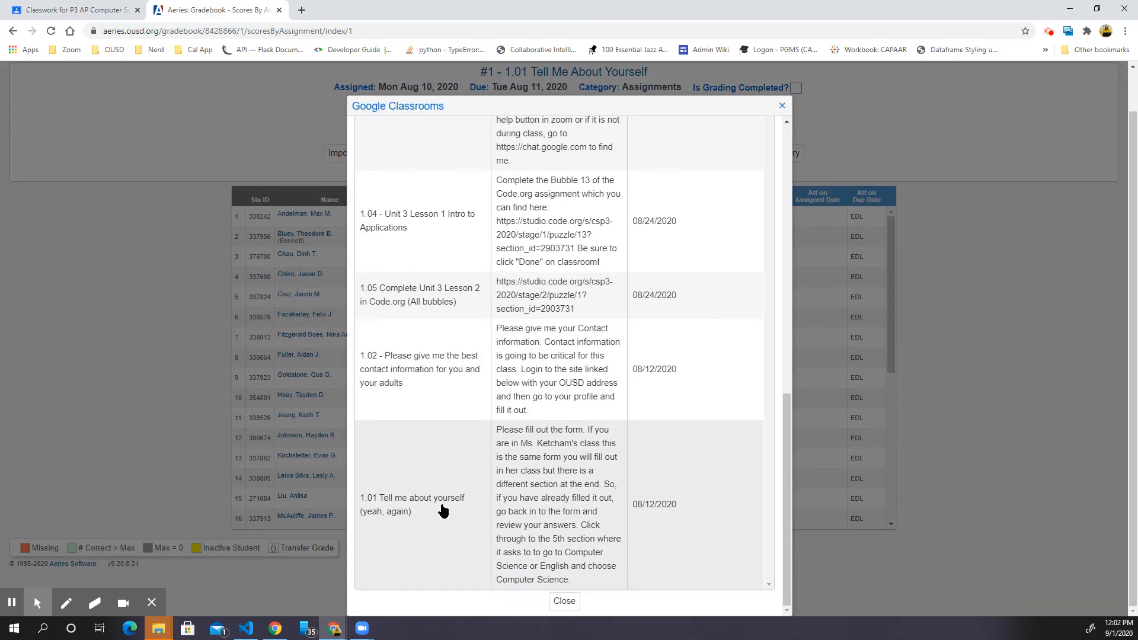
click(430, 504)
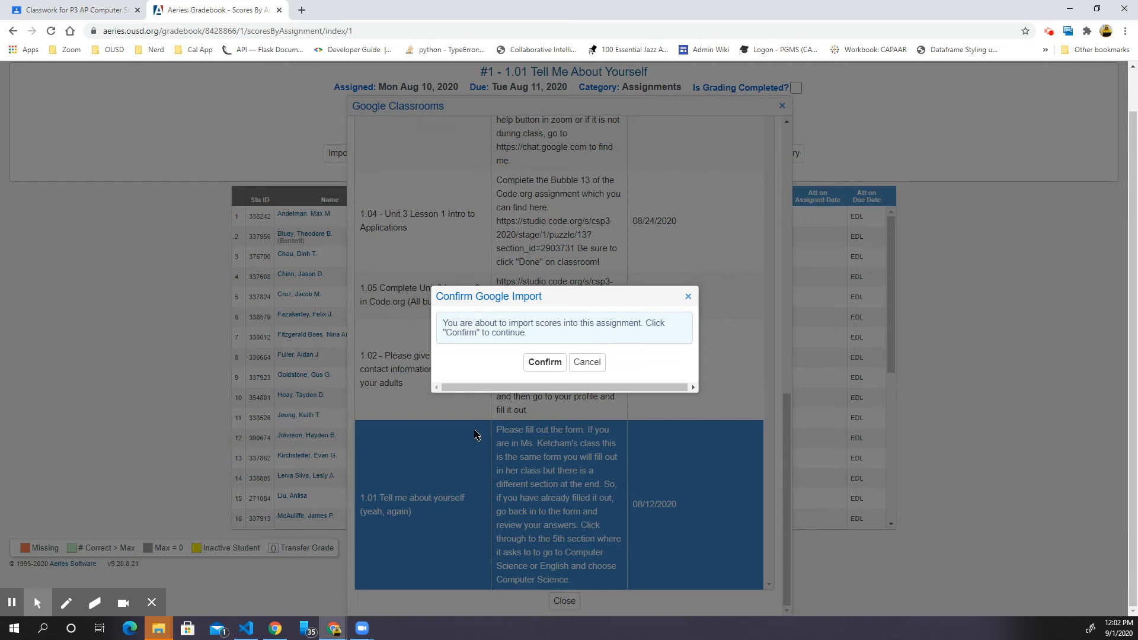
click(549, 360)
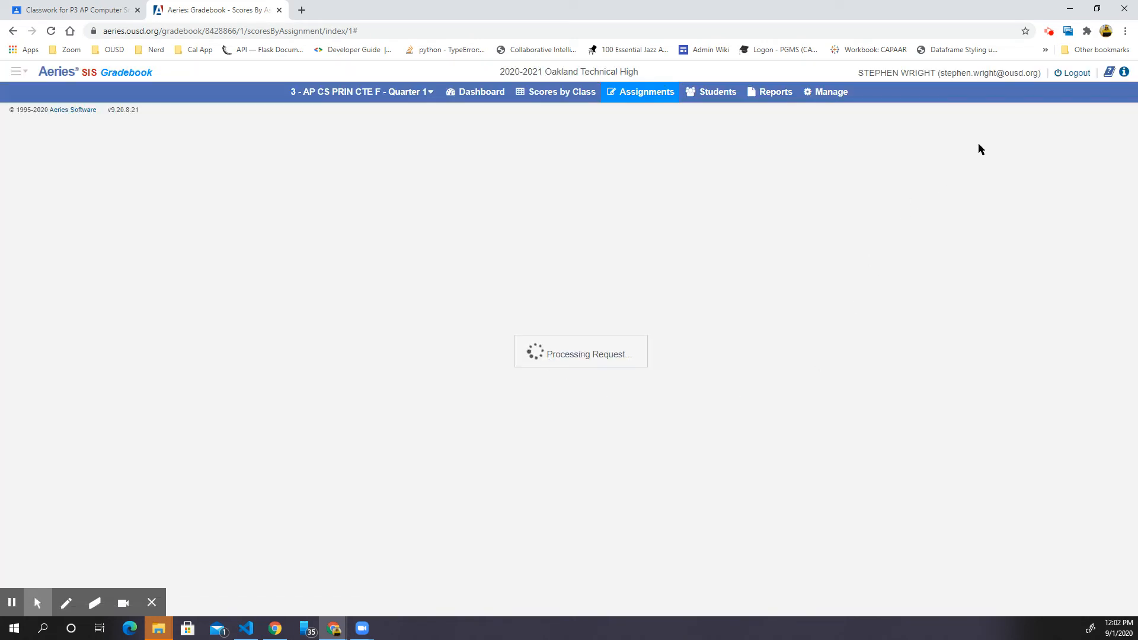
click(1049, 31)
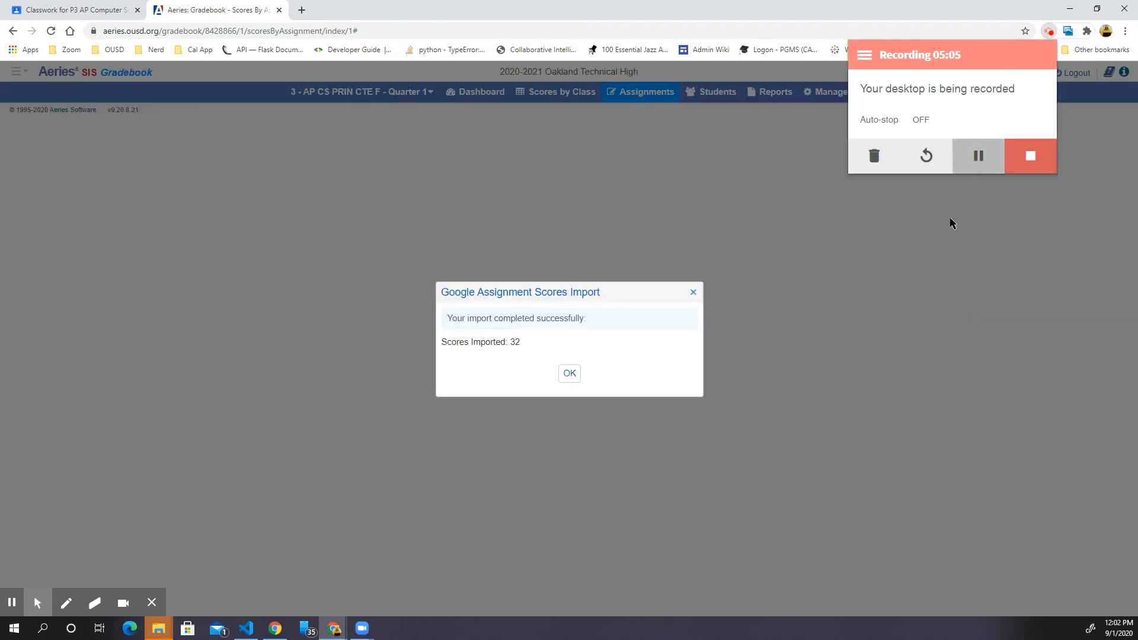
click(976, 262)
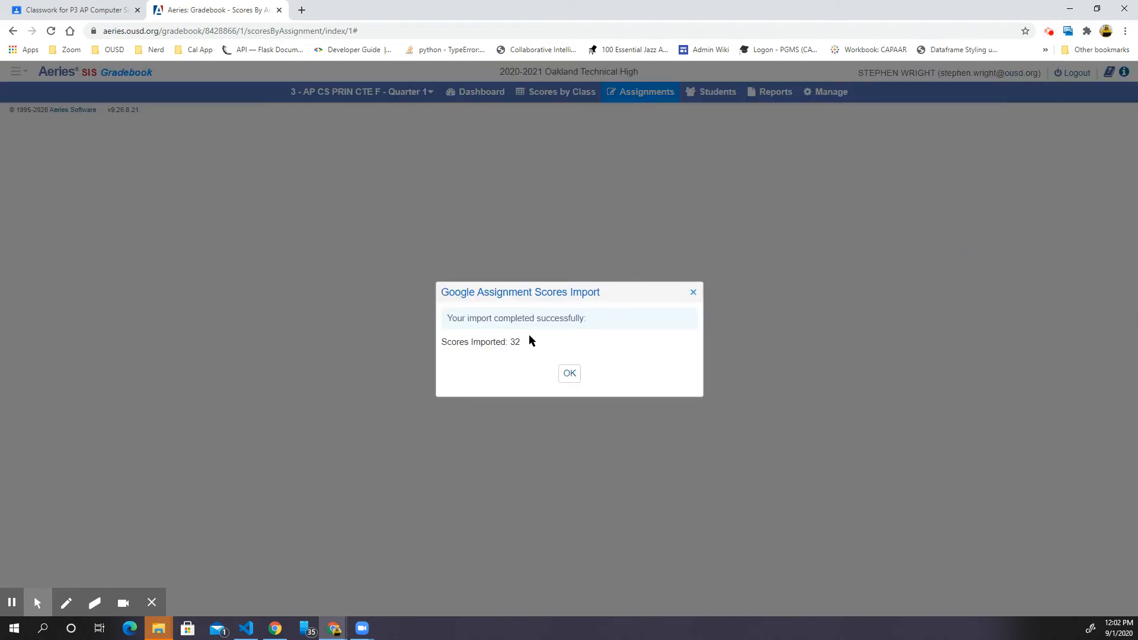
click(568, 376)
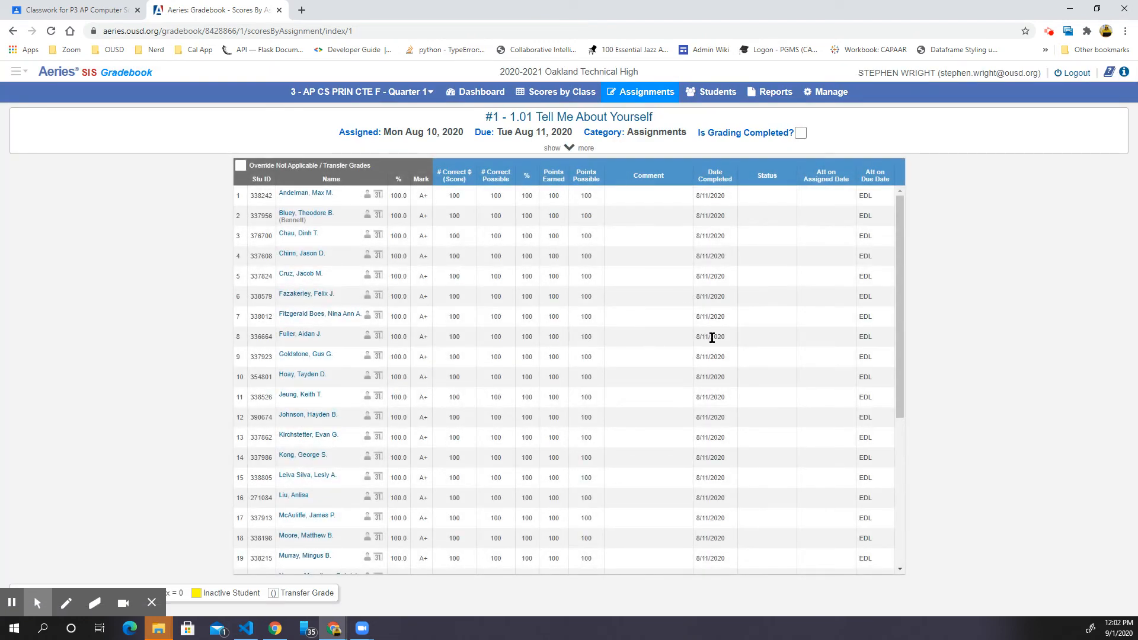
Step: Review the imported scores for all students and examine the options for repeating the Google import, leaving without importing
scroll(773, 296, down, 5)
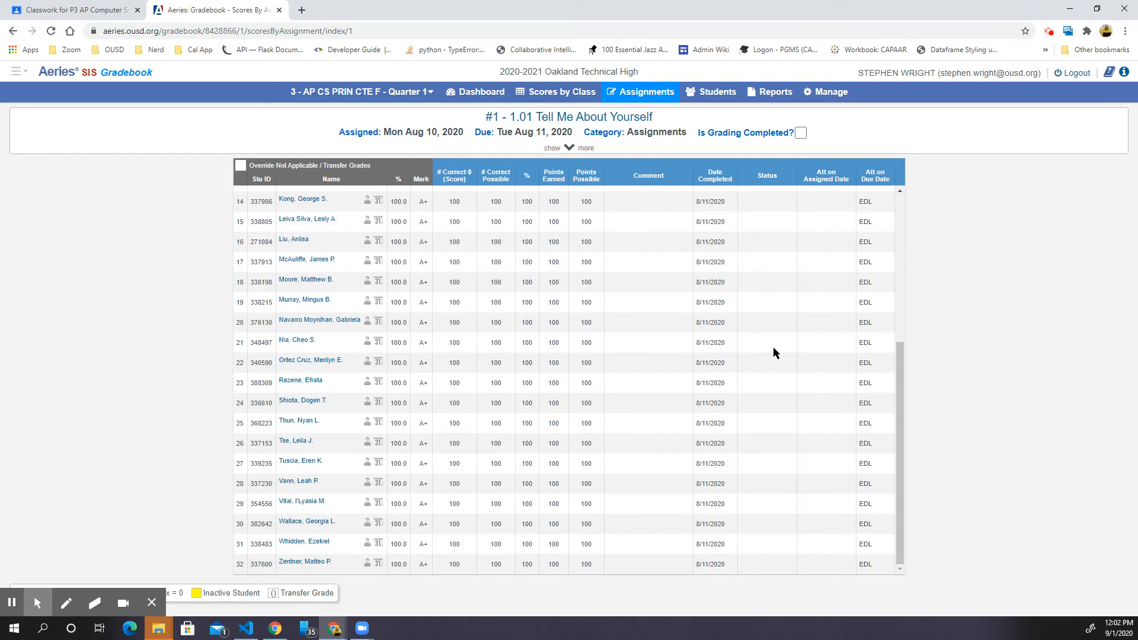
scroll(773, 345, up, 5)
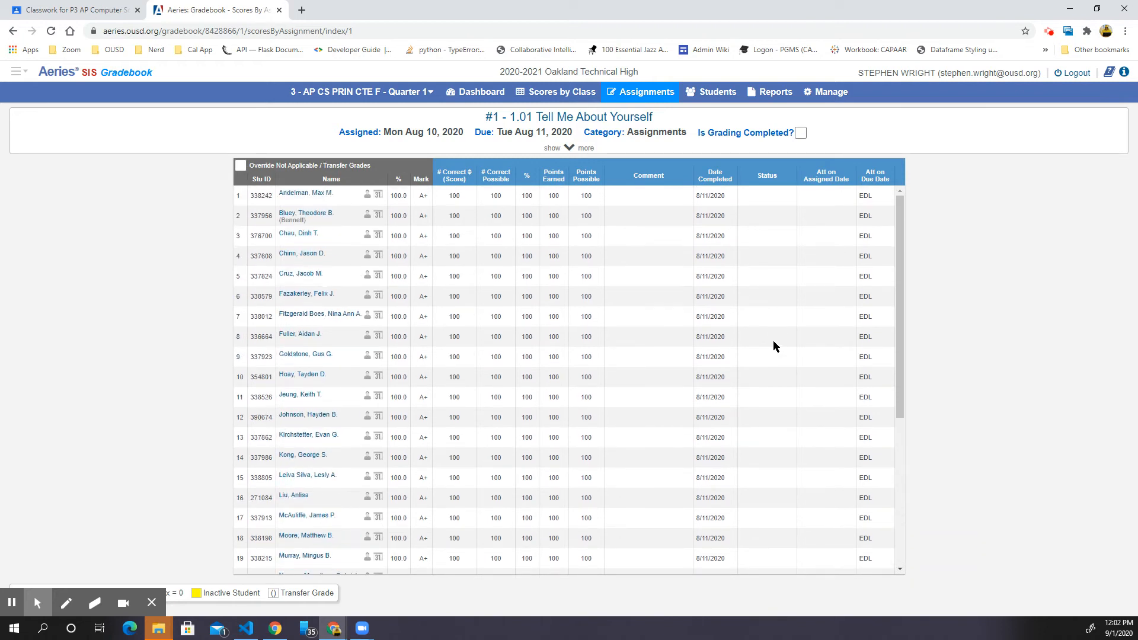
click(570, 147)
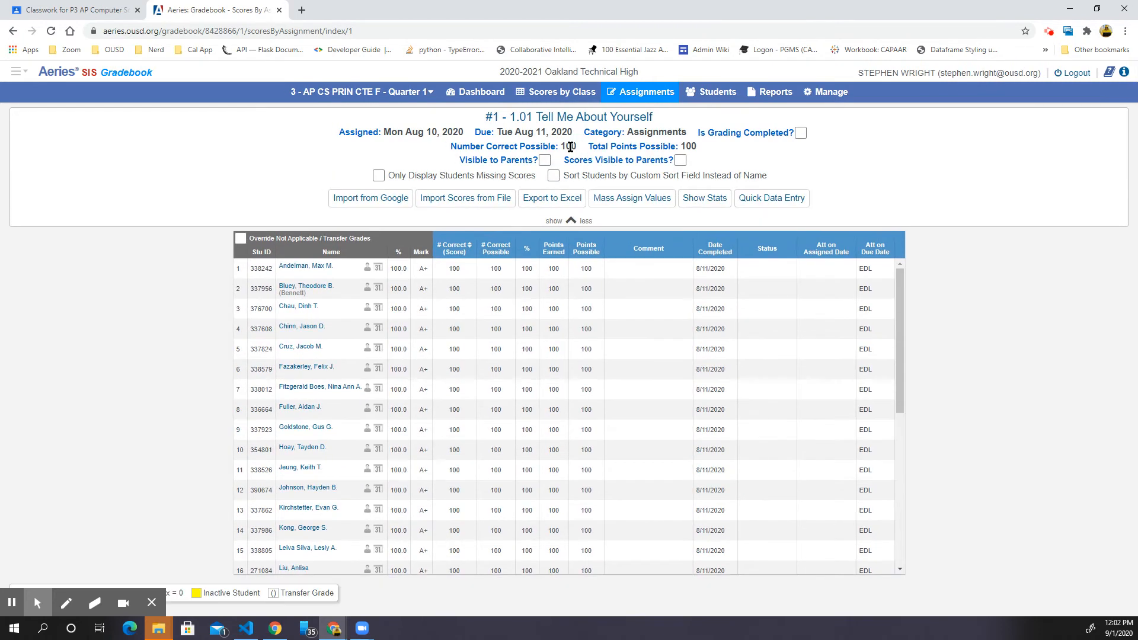
click(375, 202)
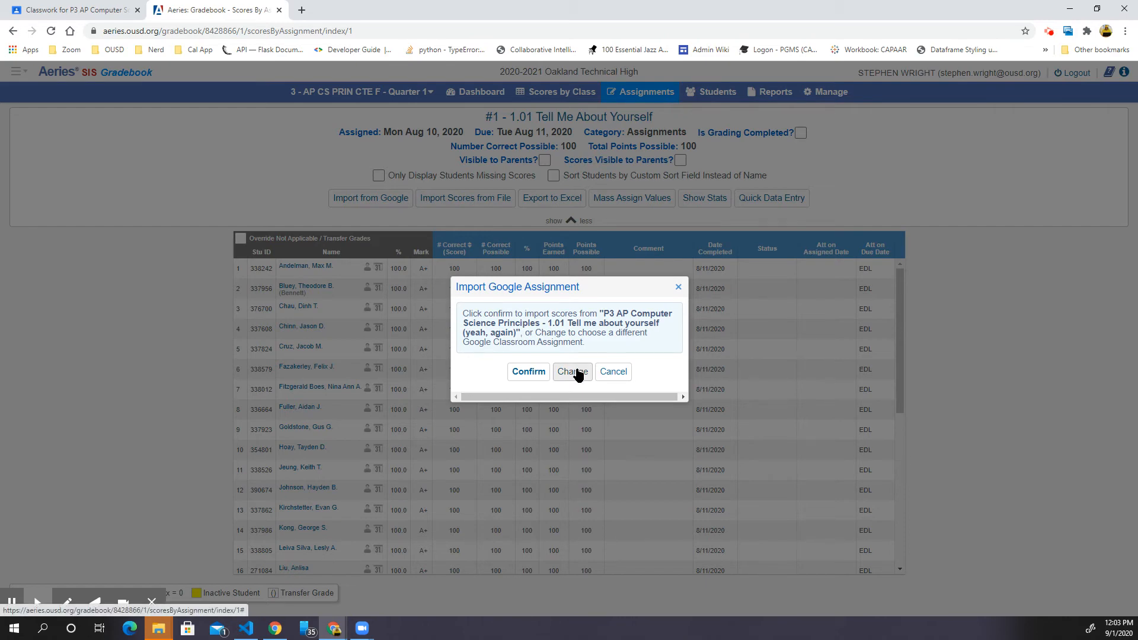
click(608, 373)
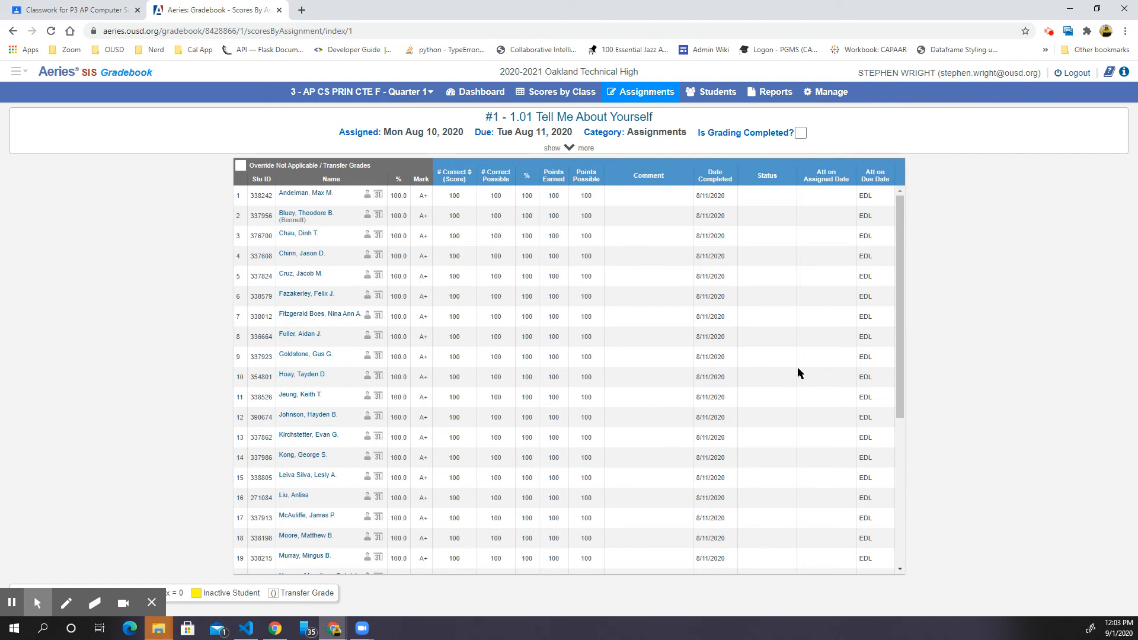
Step: From the gradebook list, examine the bulk import of assignments from Google for both Quarter 1 gradebooks and cancel it
click(14, 74)
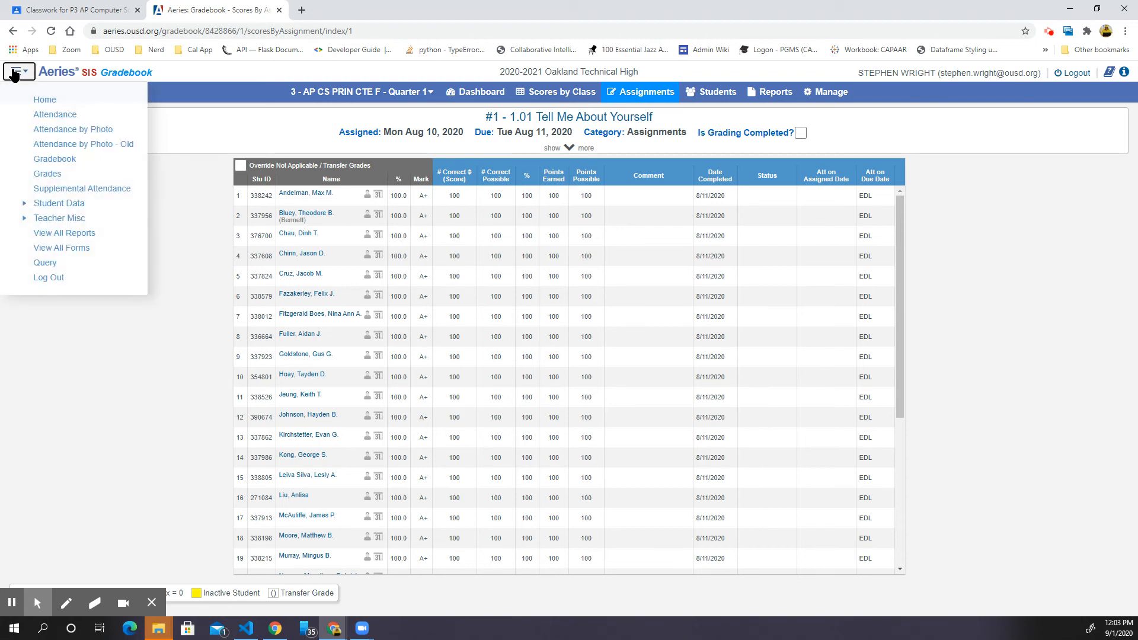
click(63, 166)
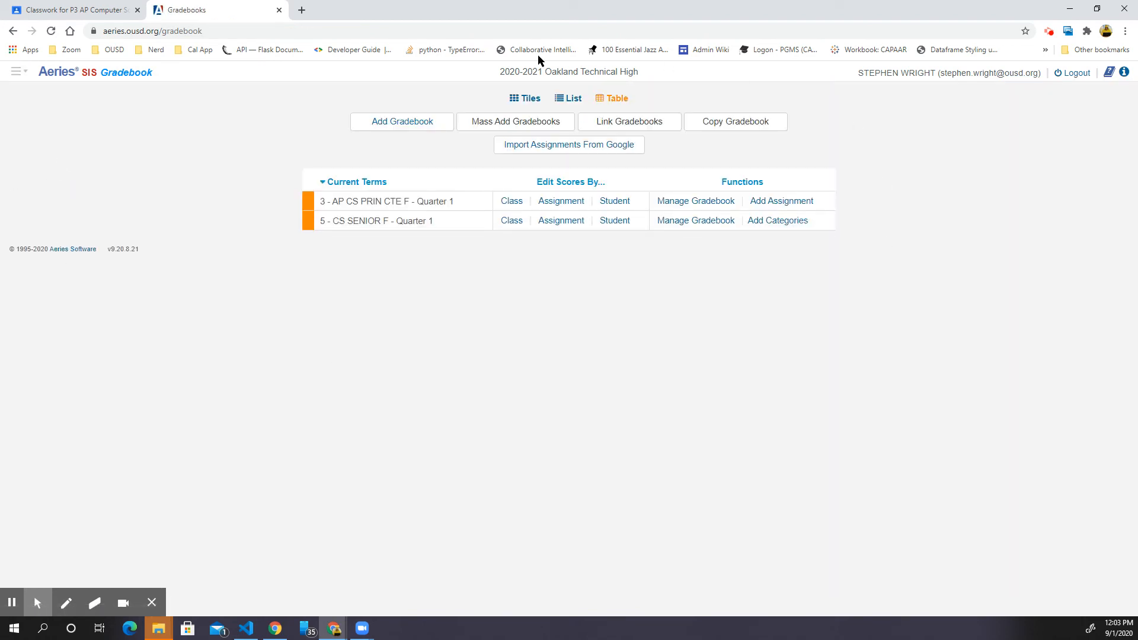
click(559, 150)
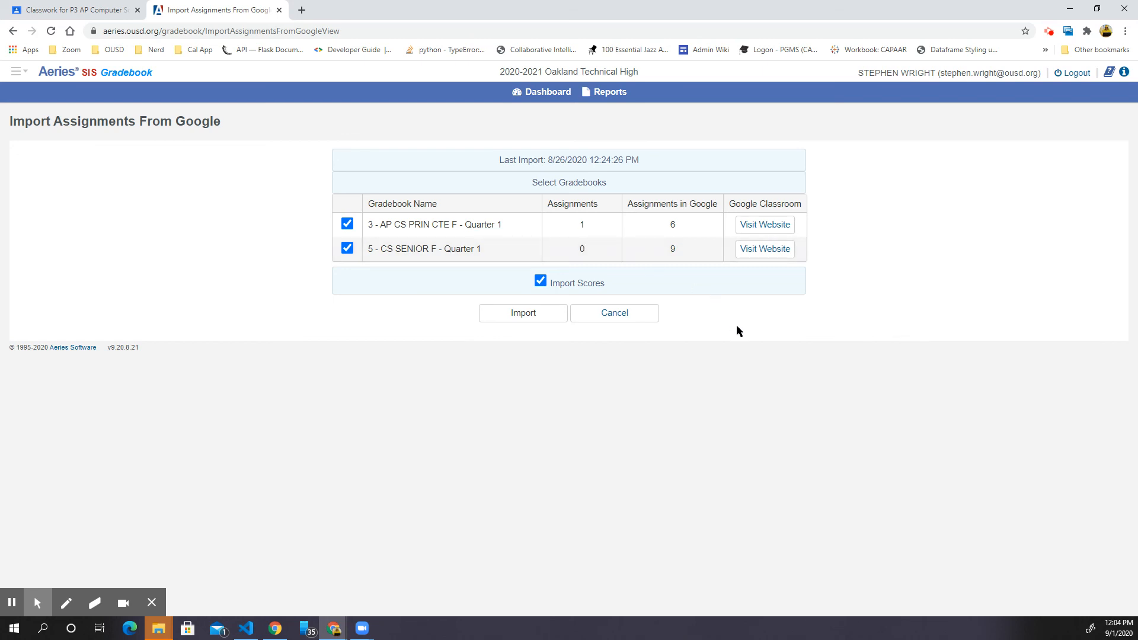
click(628, 321)
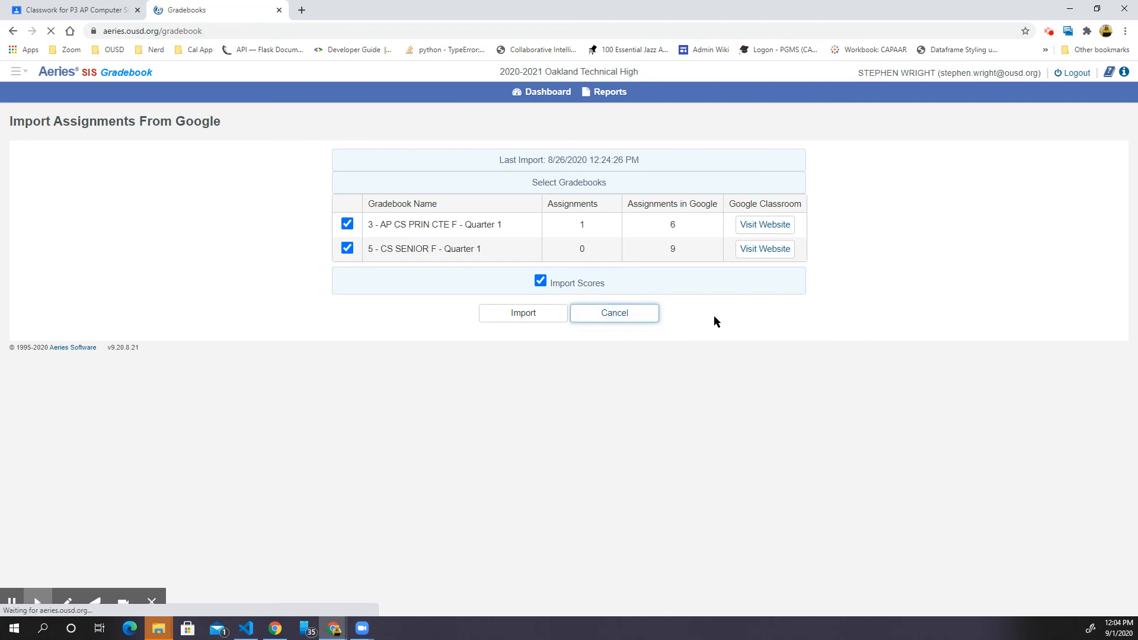